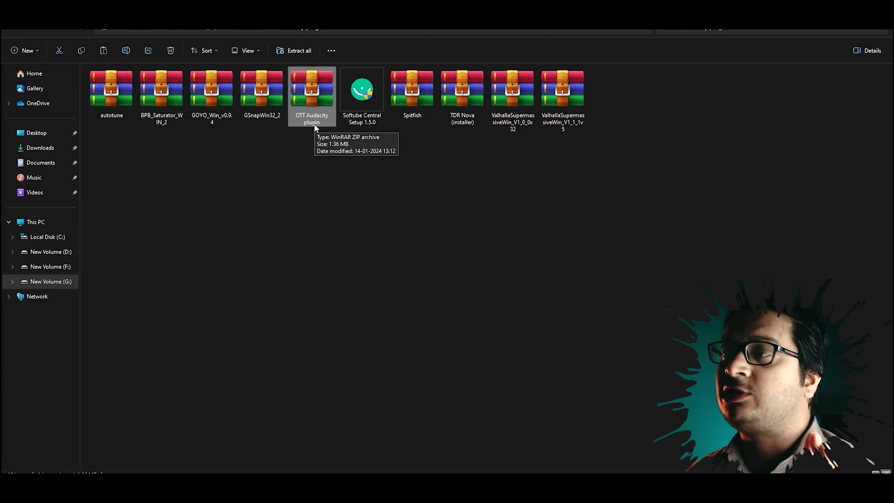
Step: Extract the OTT Audacity plugin archive into its own folder using WinRAR
{"action": "right_click", "coordinate": [309, 82]}
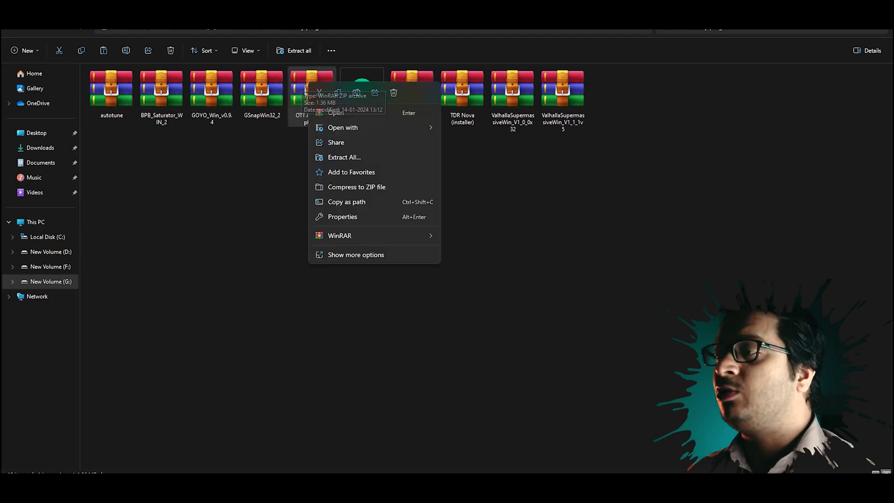
{"action": "mouse_move", "coordinate": [353, 234]}
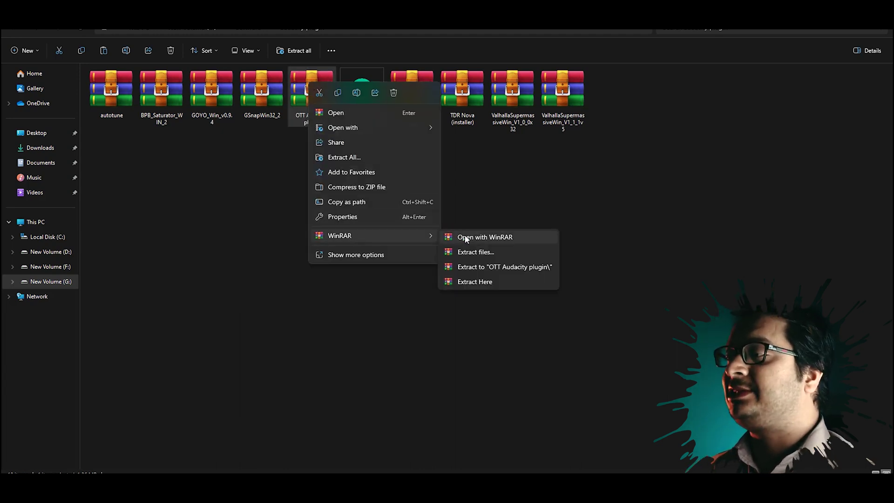
{"action": "left_click", "coordinate": [481, 267]}
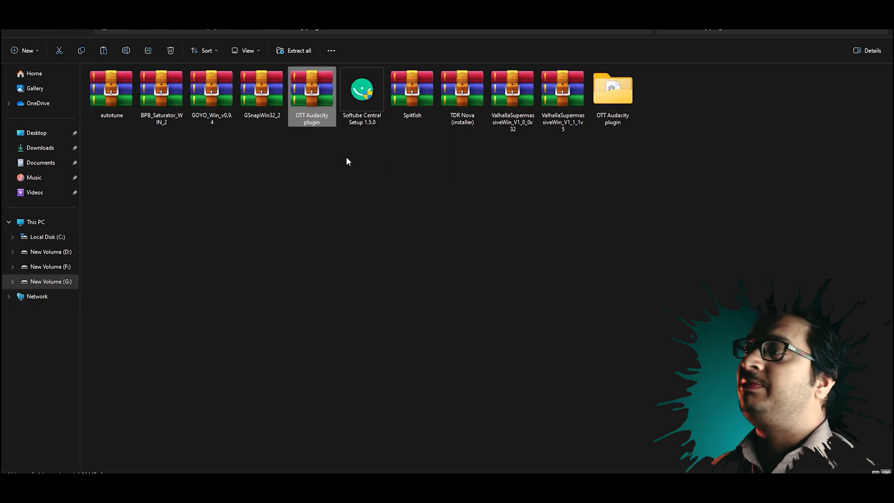
Step: Open the extracted OTT Audacity plugin folder and copy the OTT_x64.dll file
{"action": "left_click", "coordinate": [605, 105]}
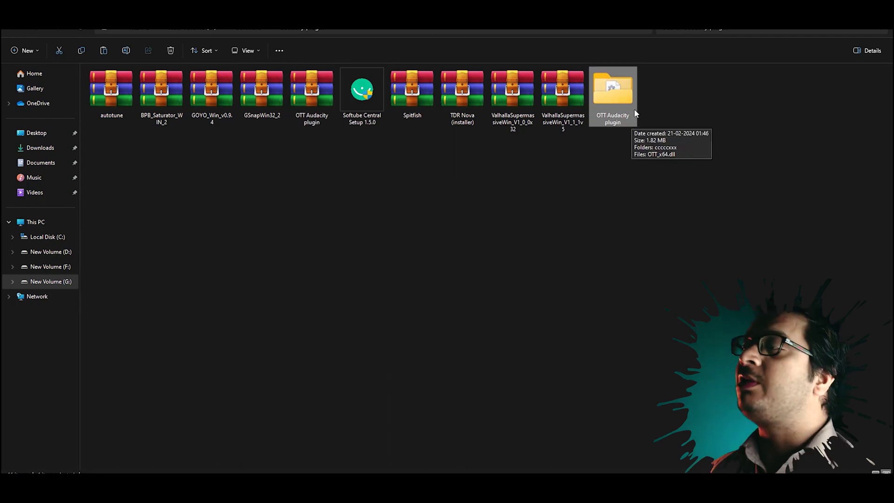
{"action": "double_click", "coordinate": [622, 102]}
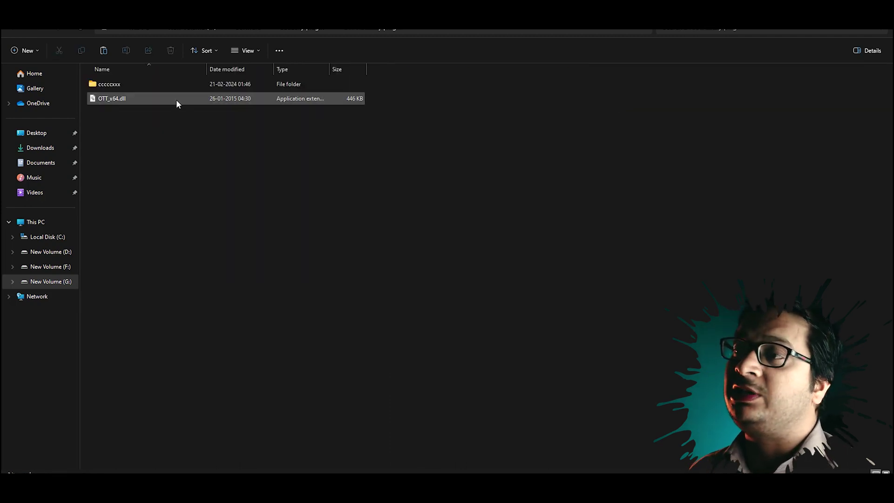
{"action": "left_click", "coordinate": [125, 98]}
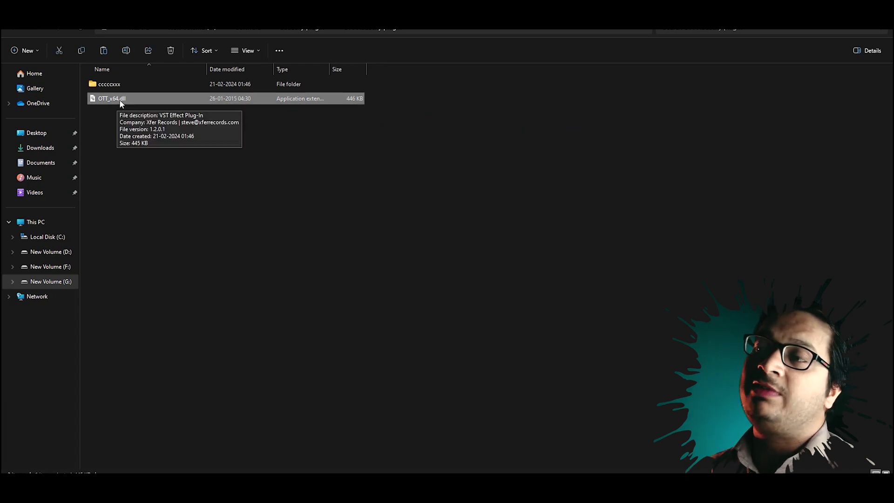
{"action": "right_click", "coordinate": [116, 99]}
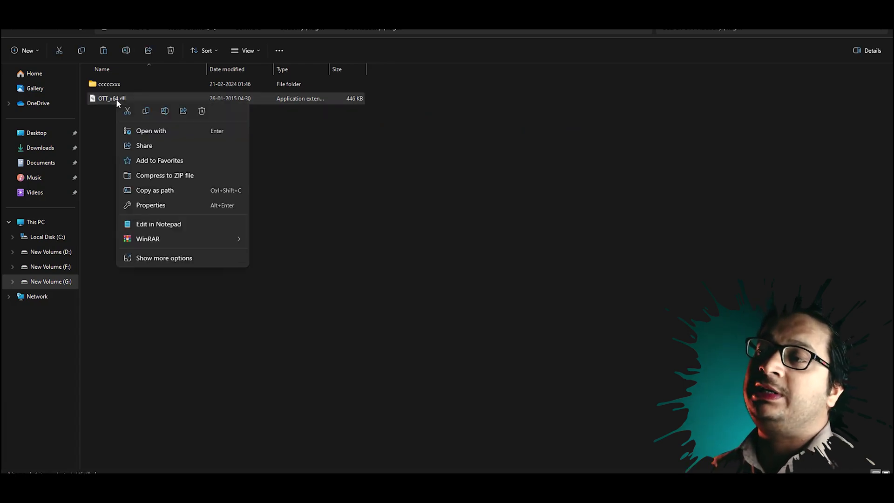
{"action": "left_click", "coordinate": [145, 112]}
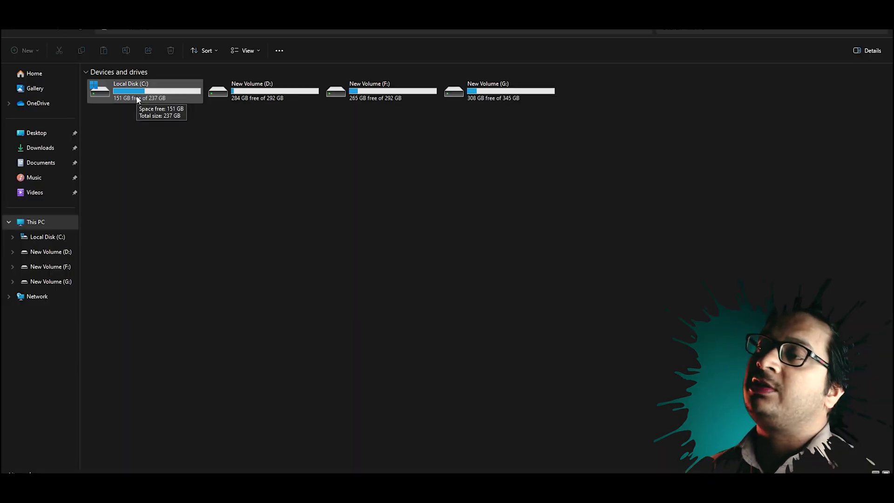
Step: Go to the Plug-Ins folder inside Program Files > Audacity on Local Disk (C:)
{"action": "double_click", "coordinate": [137, 99]}
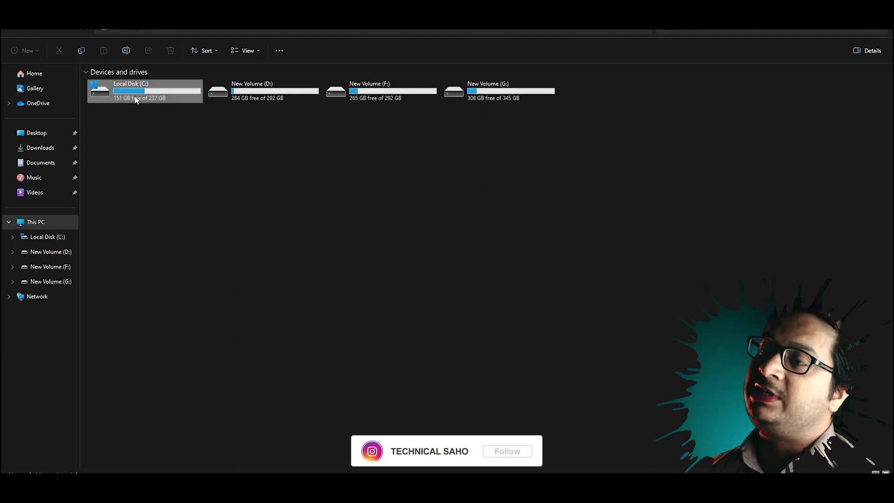
{"action": "left_click_drag", "start_coordinate": [70, 97], "coordinate": [195, 126]}
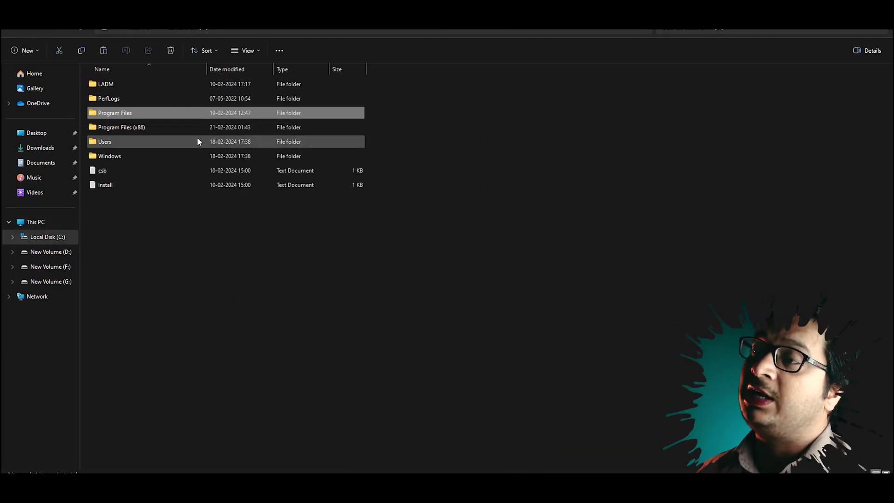
{"action": "double_click", "coordinate": [113, 113]}
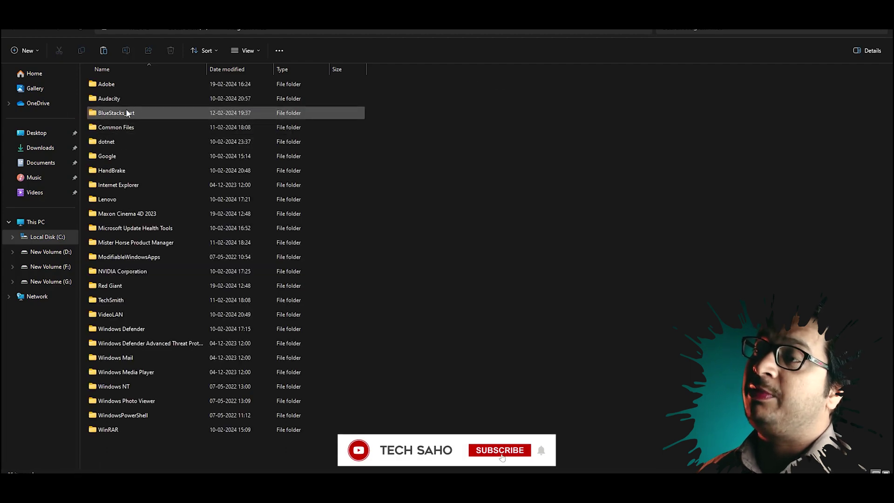
{"action": "left_click_drag", "start_coordinate": [78, 87], "coordinate": [176, 115]}
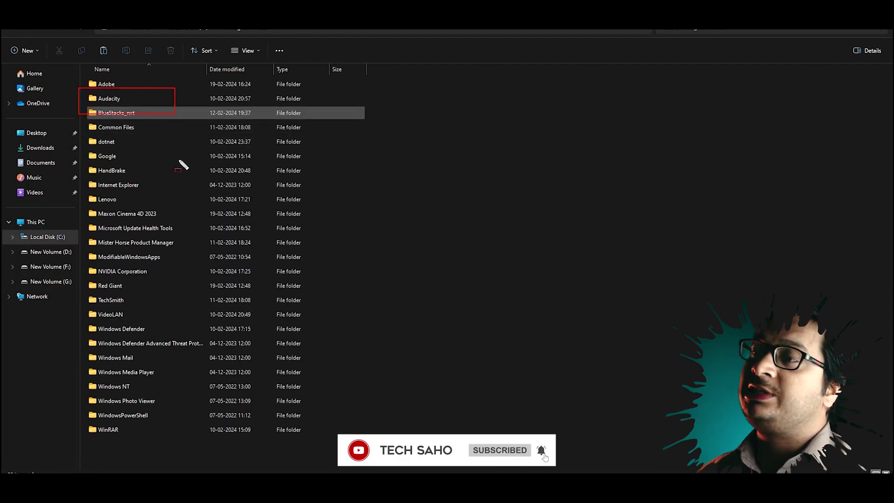
{"action": "left_click", "coordinate": [109, 102]}
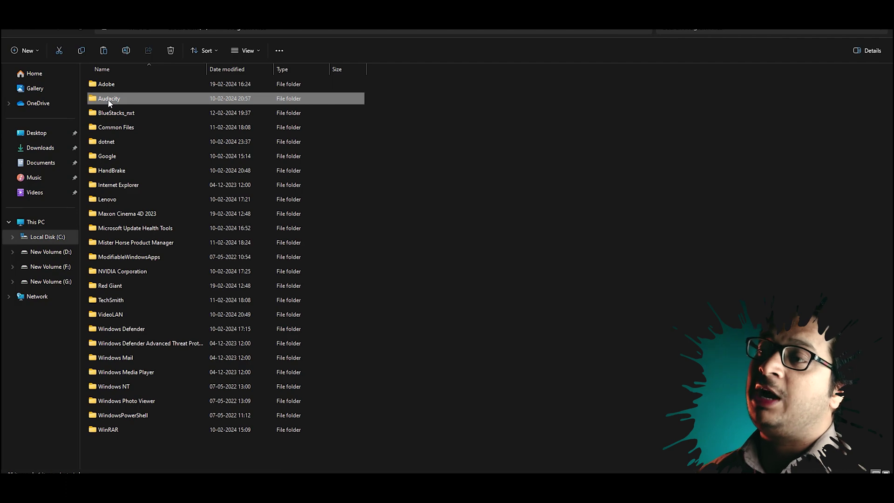
{"action": "double_click", "coordinate": [109, 101]}
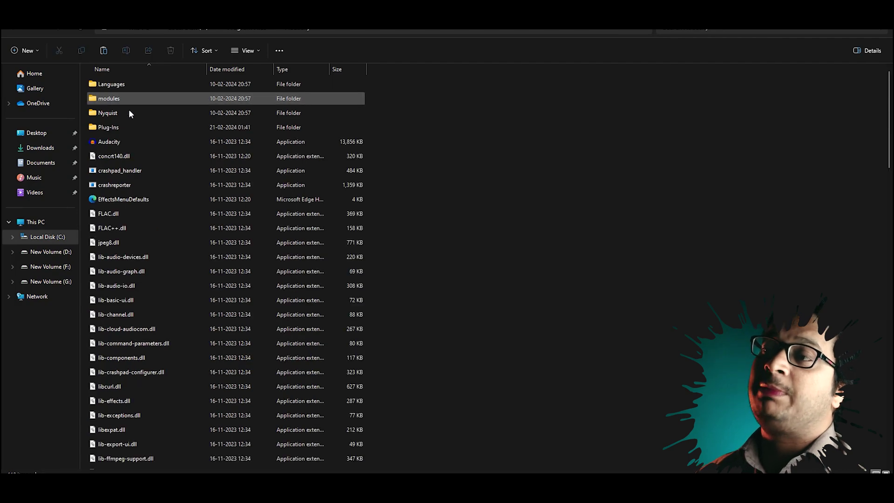
{"action": "double_click", "coordinate": [112, 127]}
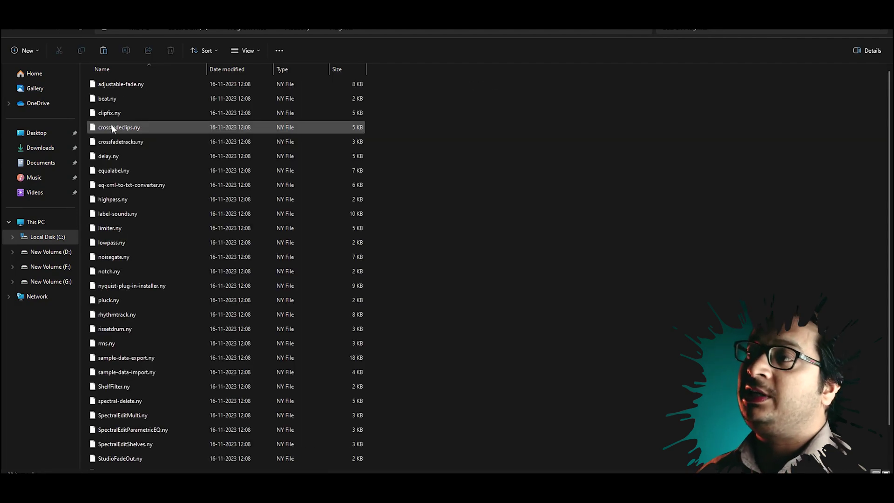
Step: Paste the copied OTT_x64.dll into the Plug-Ins folder, granting administrator permission
{"action": "right_click", "coordinate": [441, 145]}
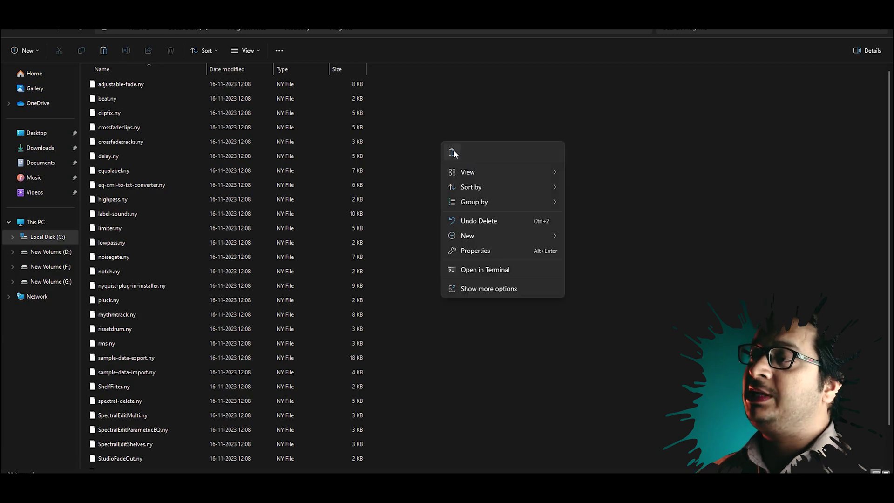
{"action": "left_click", "coordinate": [452, 152]}
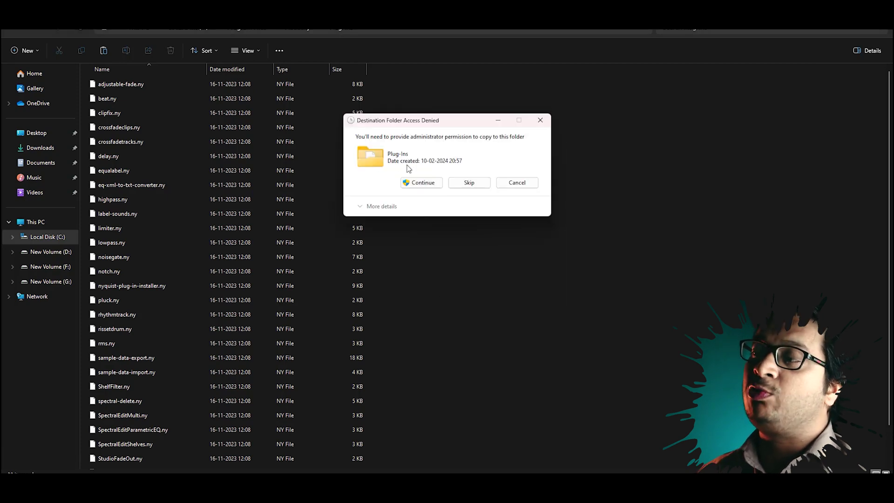
{"action": "left_click", "coordinate": [422, 183]}
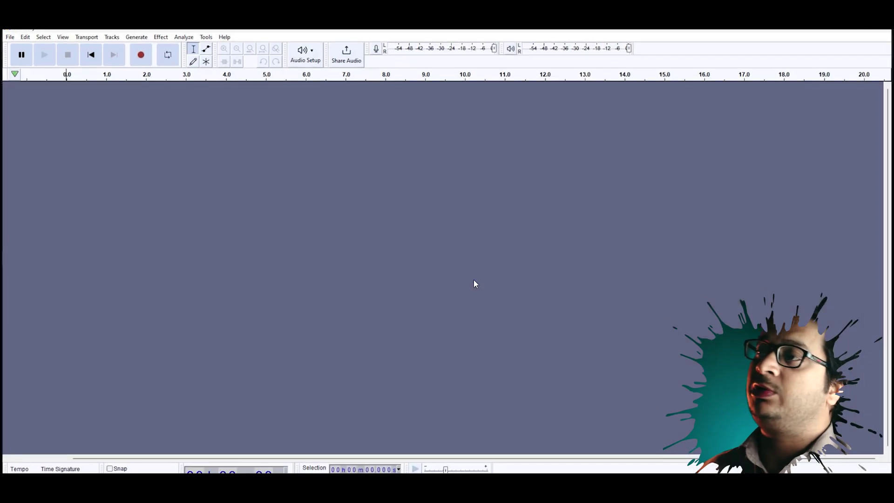
Step: Switch to Audacity, check its About information and look for the OTT plugin among the effects
{"action": "left_click", "coordinate": [205, 36]}
{"action": "mouse_move", "coordinate": [224, 35]}
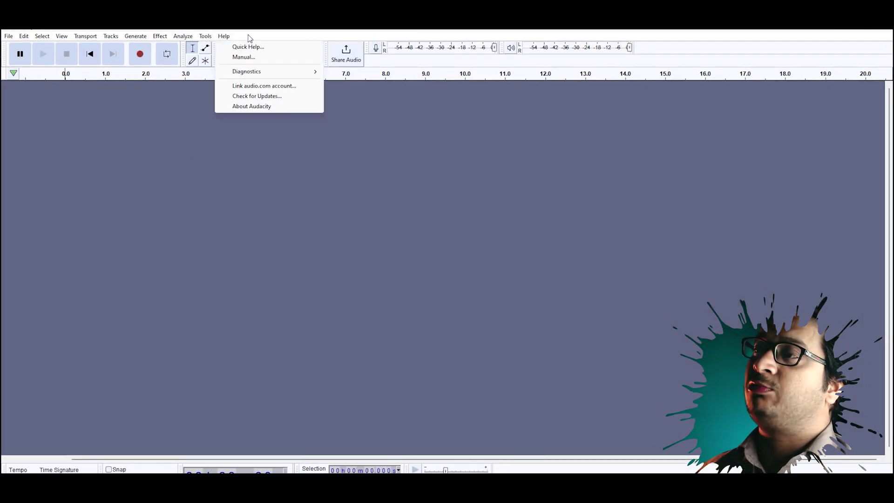
{"action": "left_click", "coordinate": [254, 107]}
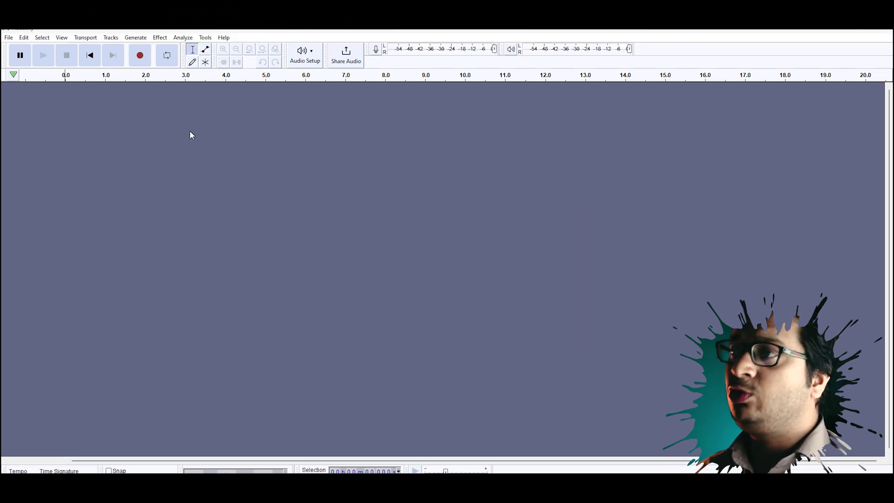
{"action": "left_click", "coordinate": [562, 106]}
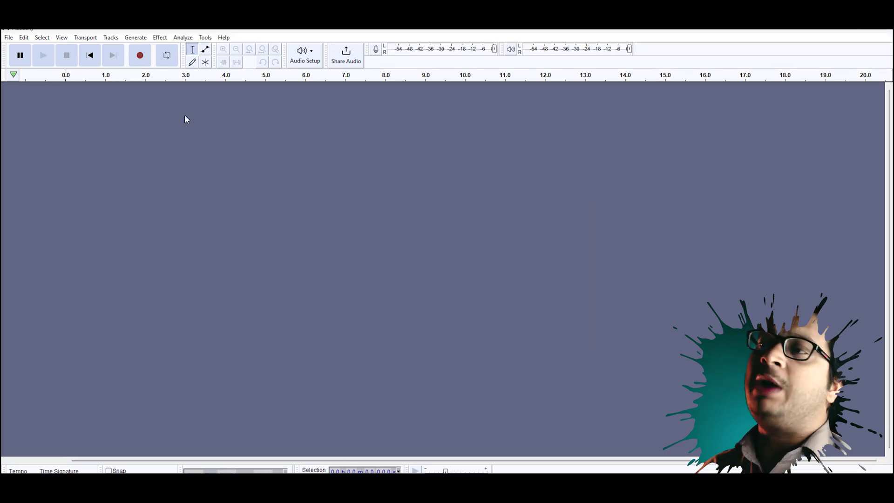
{"action": "left_click", "coordinate": [159, 39]}
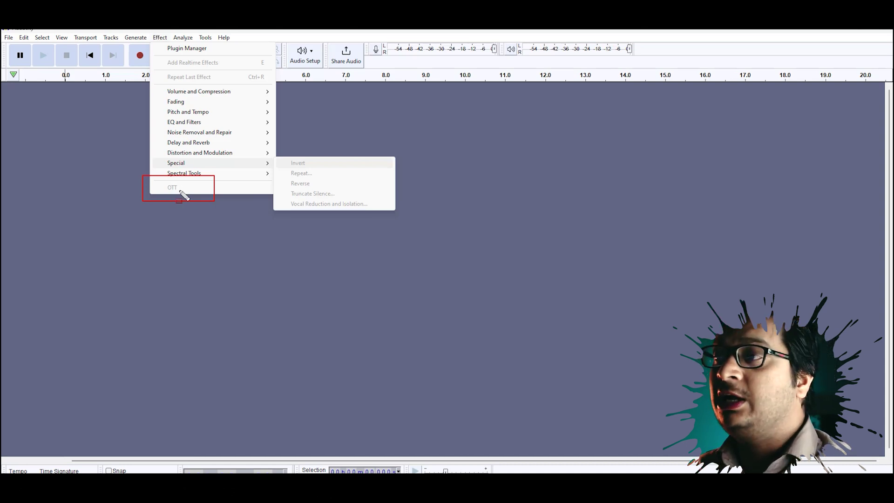
{"action": "left_click", "coordinate": [174, 204]}
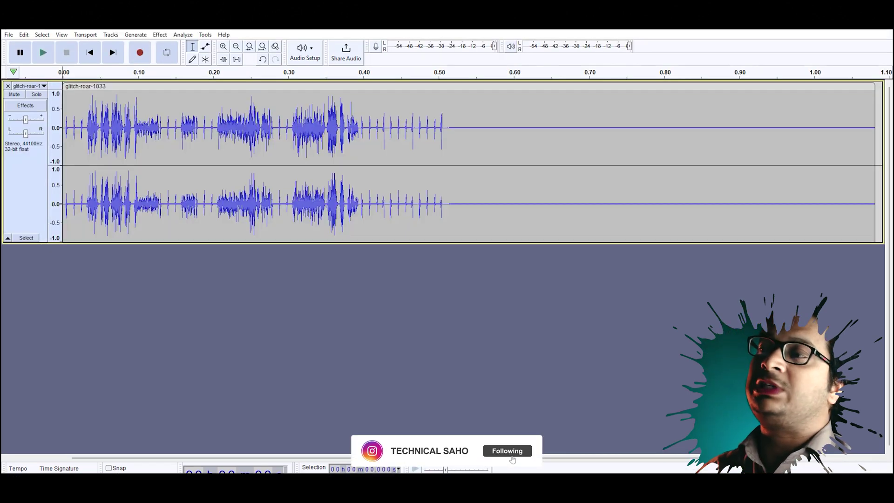
Step: Open the OTT effect on the whole glitch-roar-1033 track to view its controls, and close its window without applying it
{"action": "left_click", "coordinate": [28, 183]}
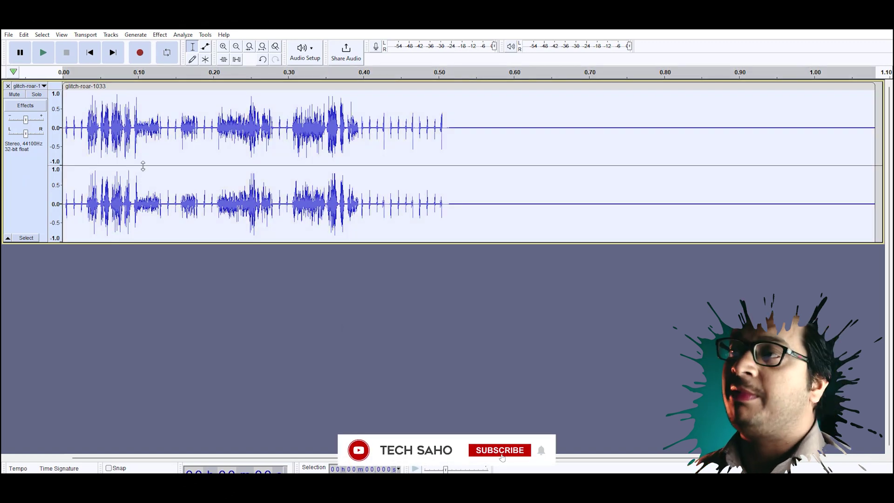
{"action": "left_click", "coordinate": [159, 35]}
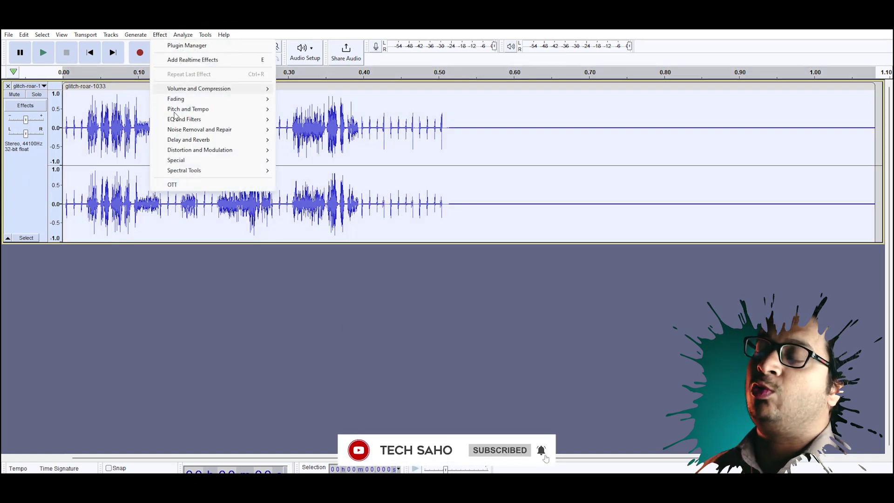
{"action": "left_click", "coordinate": [180, 188]}
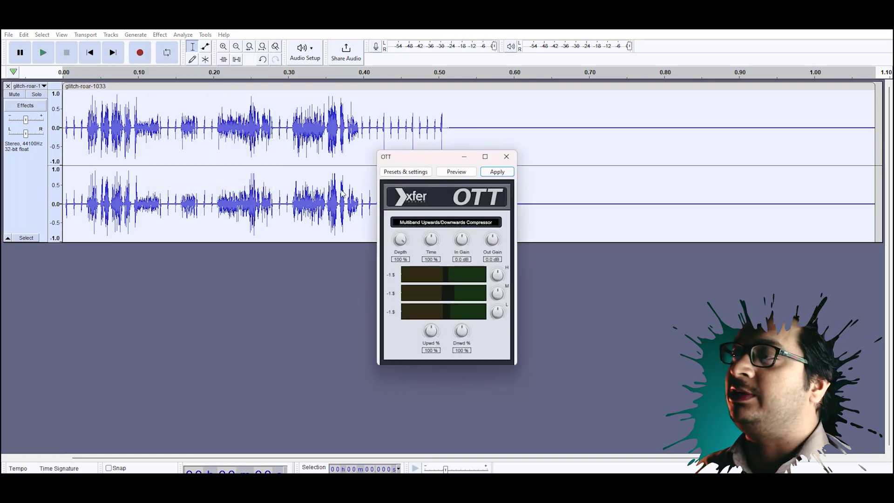
{"action": "left_click_drag", "start_coordinate": [413, 161], "coordinate": [175, 96]}
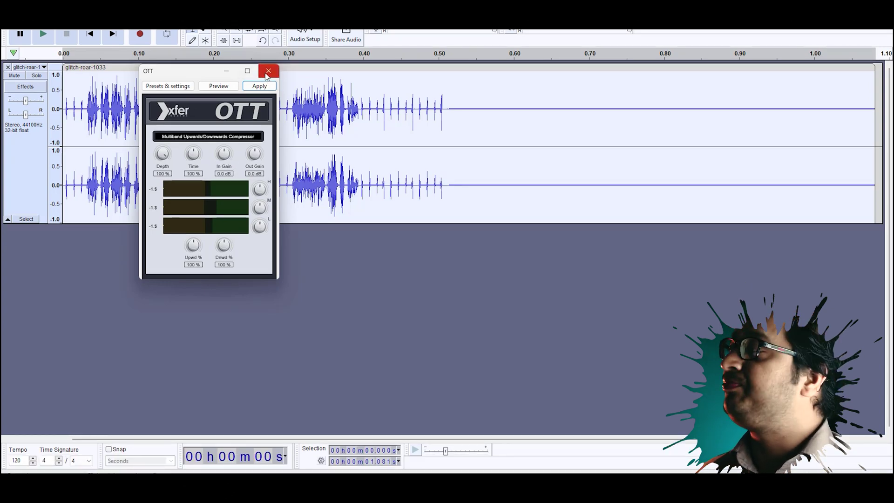
{"action": "left_click", "coordinate": [267, 72]}
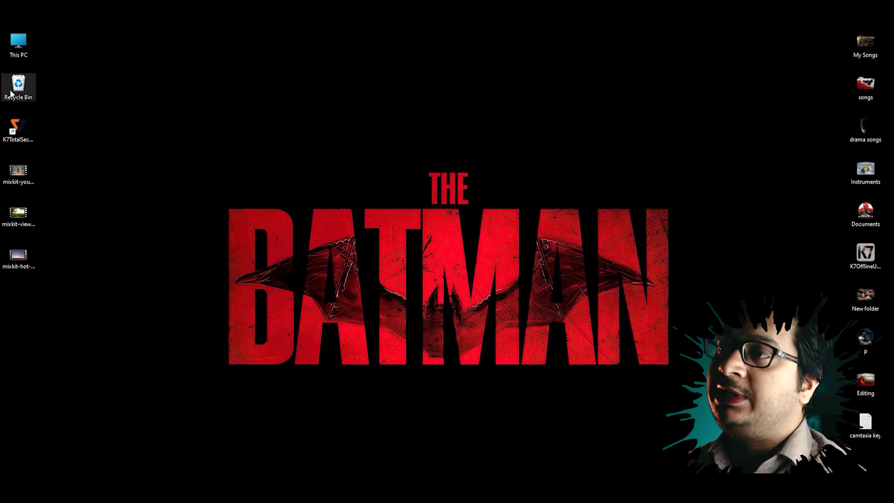
Step: Open the properties of This PC from the desktop and check the system type in the device specifications
{"action": "right_click", "coordinate": [23, 44]}
{"action": "left_click", "coordinate": [52, 166]}
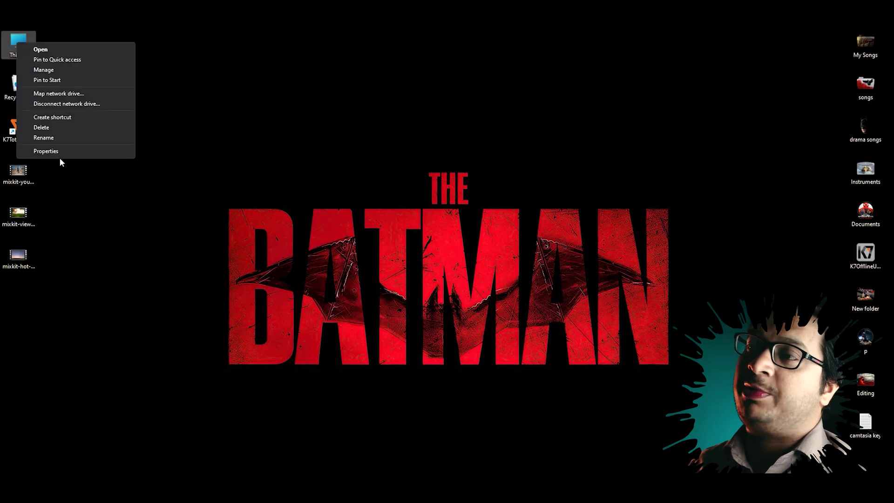
{"action": "left_click", "coordinate": [50, 152]}
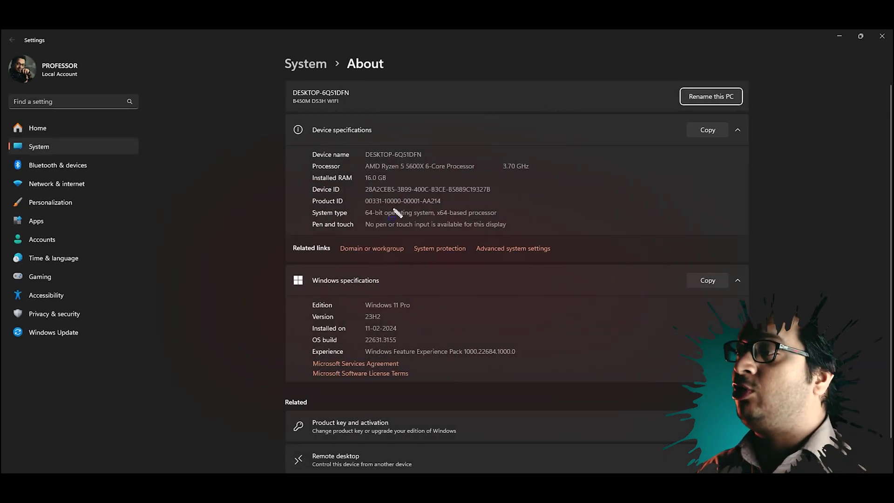
{"action": "mouse_move", "coordinate": [351, 197]}
{"action": "left_mouse_down"}
{"action": "mouse_move", "coordinate": [390, 230]}
{"action": "mouse_move", "coordinate": [517, 235]}
{"action": "left_mouse_up"}
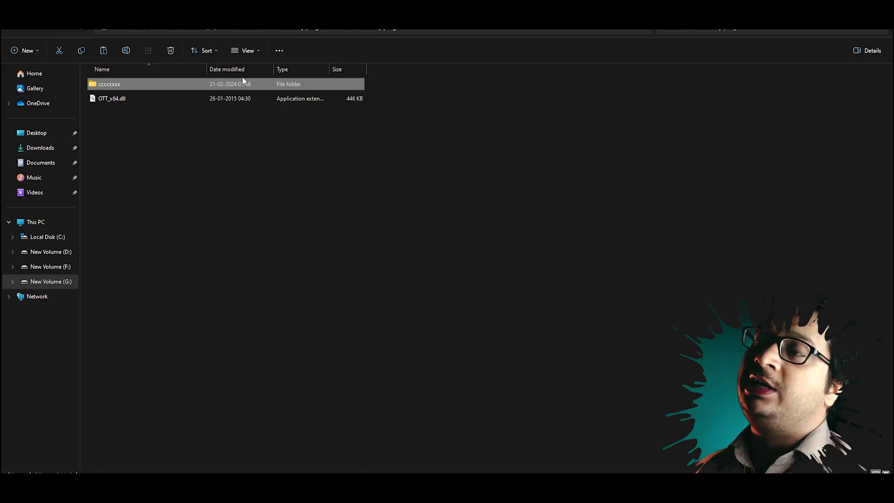
Step: Examine OTT.dll in the cccccxxx folder and the Program Files (x86) folder on Local Disk (C:) used for 32-bit plugins
{"action": "double_click", "coordinate": [109, 85]}
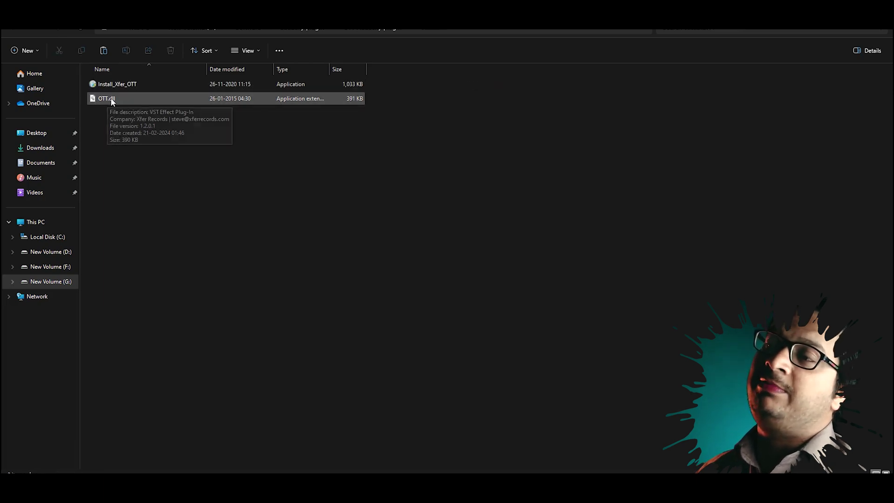
{"action": "left_click_drag", "start_coordinate": [122, 117], "coordinate": [96, 96]}
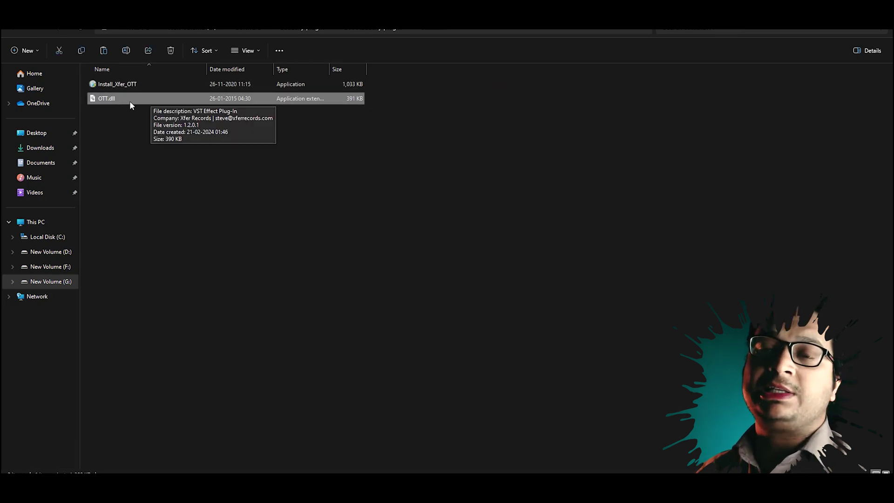
{"action": "left_click", "coordinate": [48, 237]}
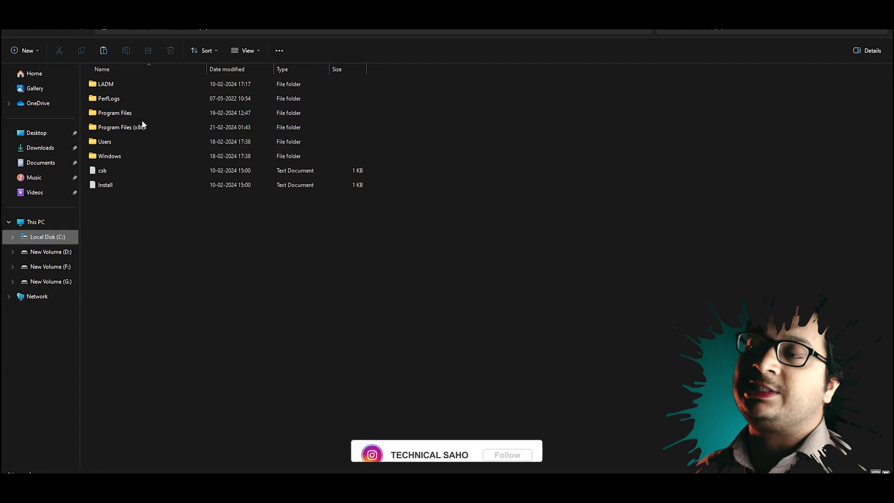
{"action": "mouse_move", "coordinate": [152, 131]}
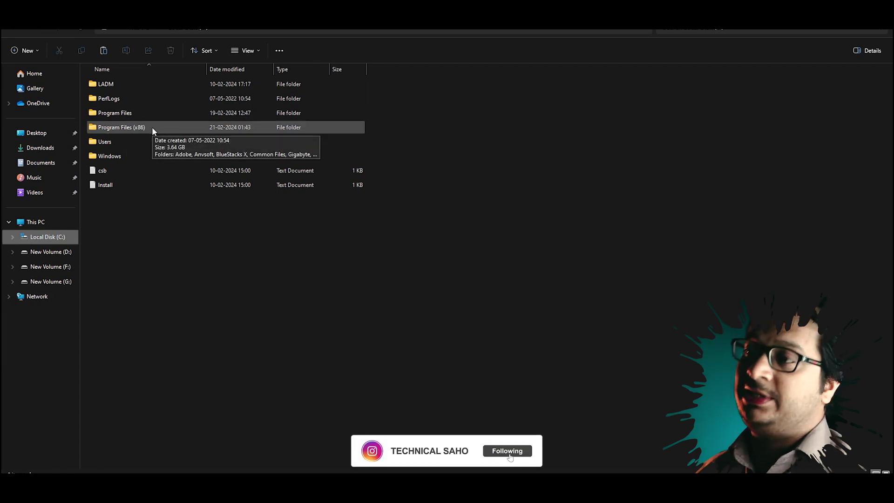
{"action": "double_click", "coordinate": [152, 127]}
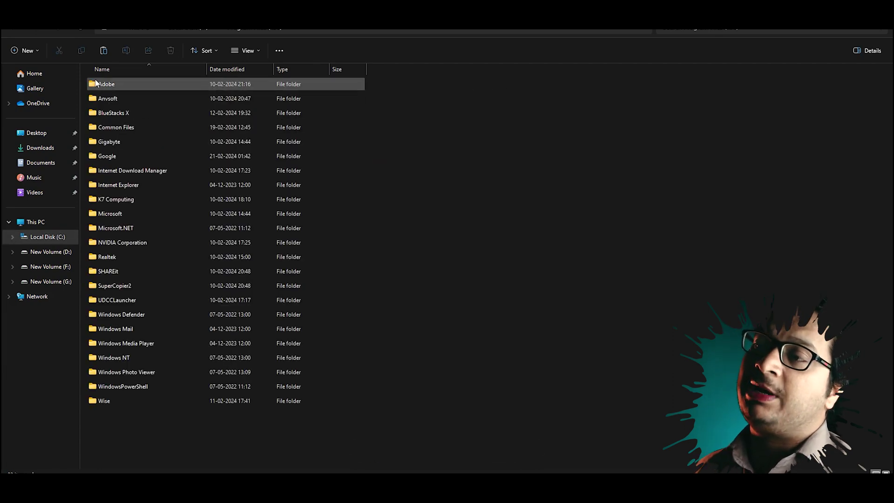
{"action": "left_click_drag", "start_coordinate": [84, 83], "coordinate": [205, 147]}
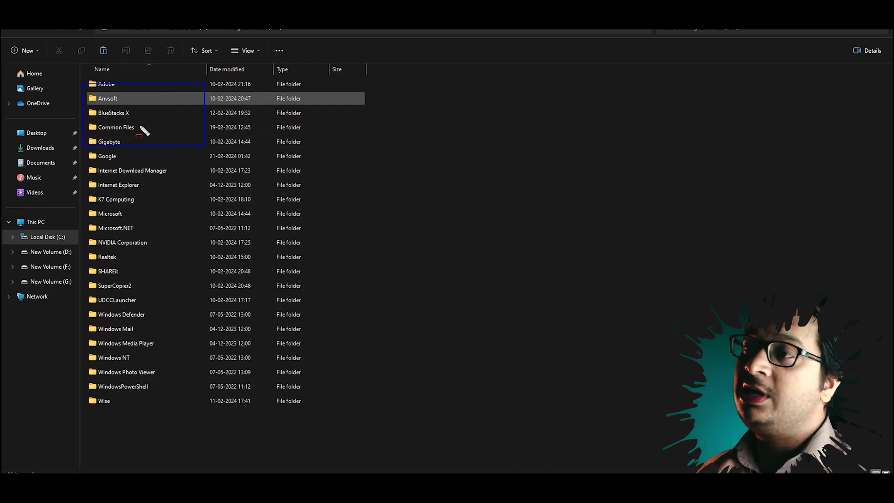
{"action": "left_click_drag", "start_coordinate": [69, 74], "coordinate": [221, 156]}
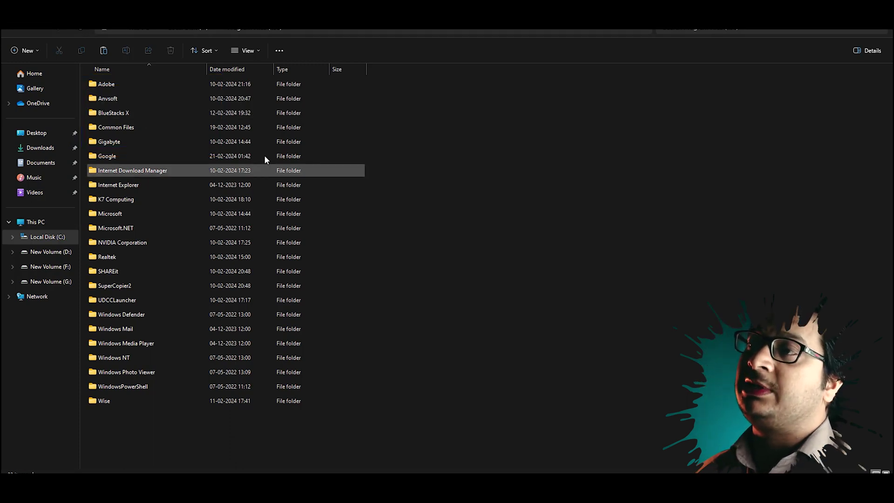
Step: Delete the extracted OTT Audacity plugin folder and extract the TDR Nova (installer) archive into its own folder
{"action": "left_click", "coordinate": [15, 30]}
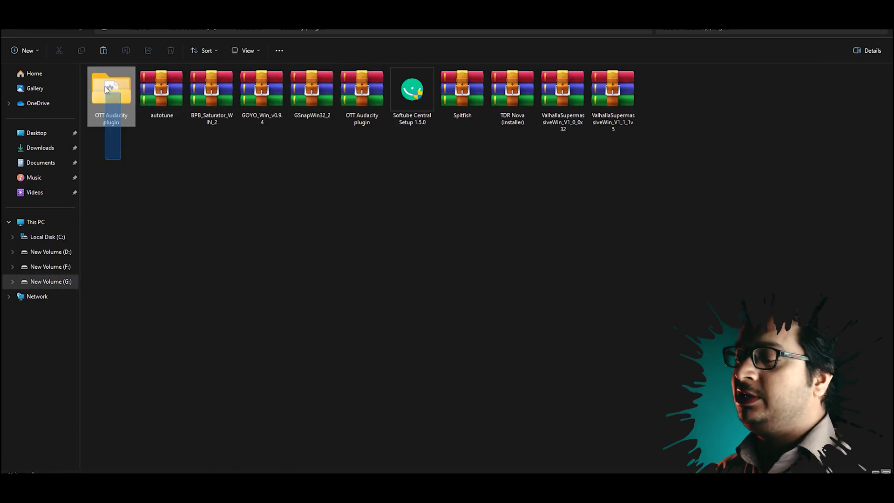
{"action": "left_click", "coordinate": [177, 58]}
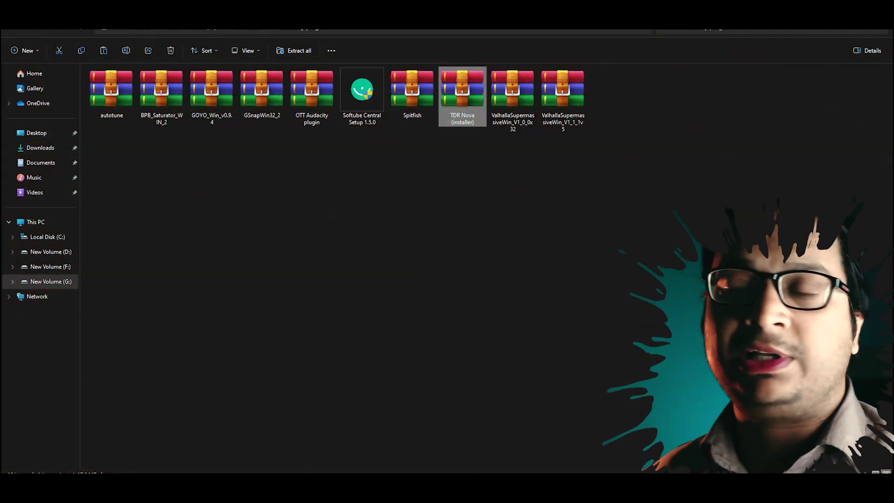
{"action": "right_click", "coordinate": [457, 96]}
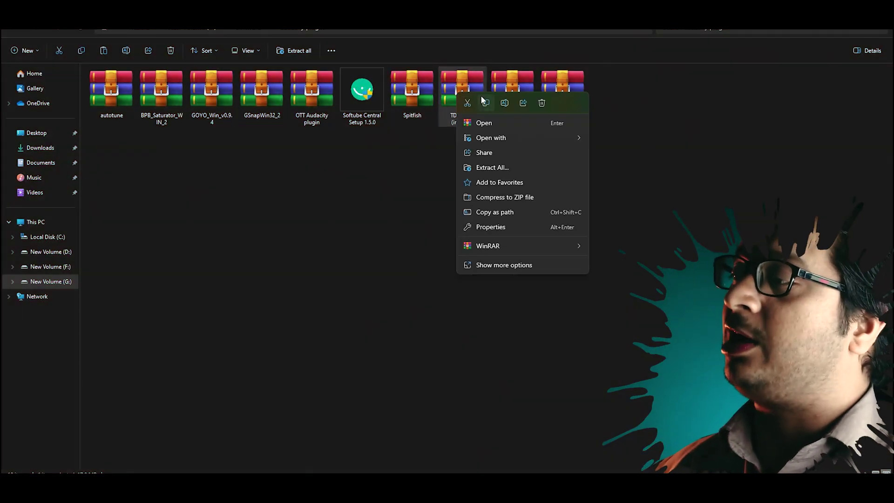
{"action": "mouse_move", "coordinate": [484, 246]}
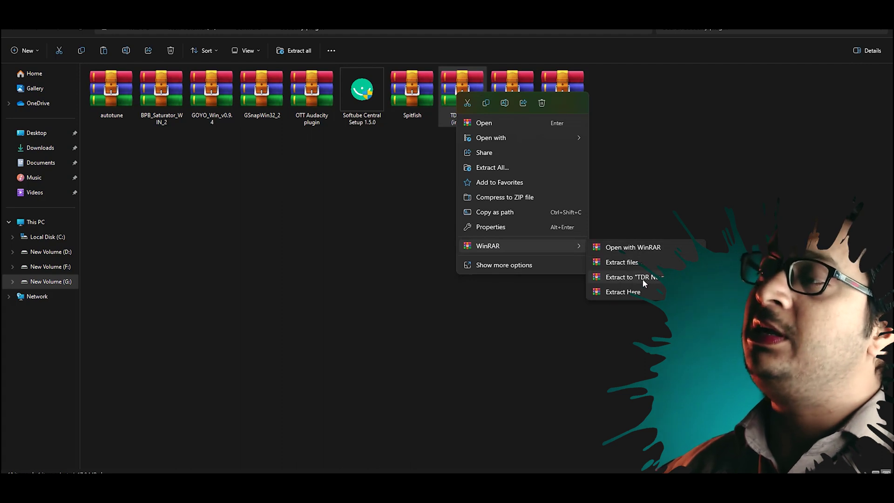
{"action": "left_click", "coordinate": [642, 279]}
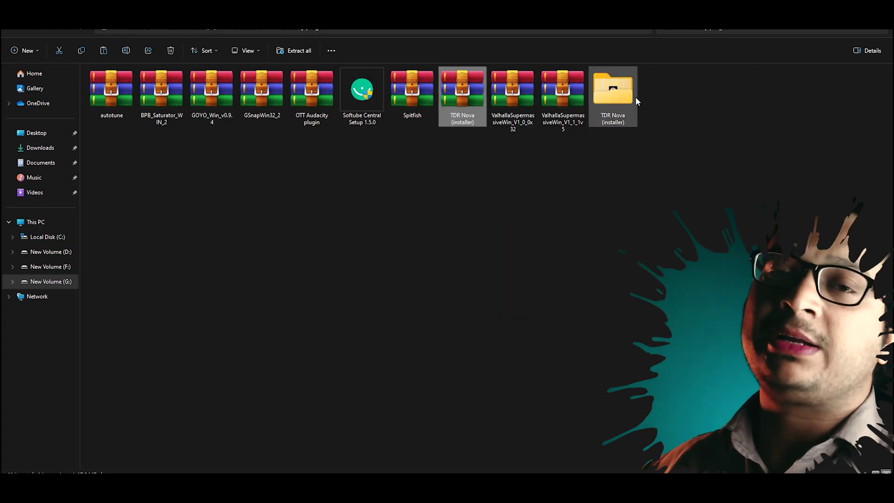
Step: Launch TDR Nova - setup from the extracted folder, accept the license agreement and keep the default destination folder
{"action": "double_click", "coordinate": [635, 97]}
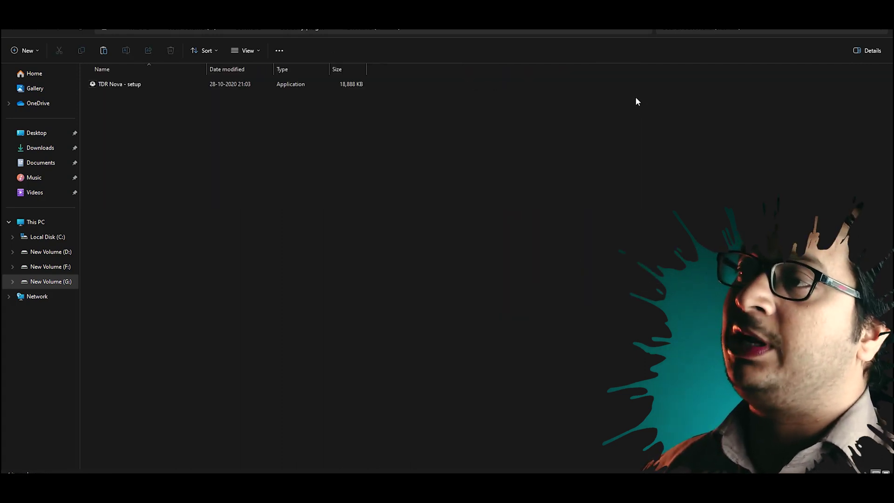
{"action": "left_click", "coordinate": [136, 85]}
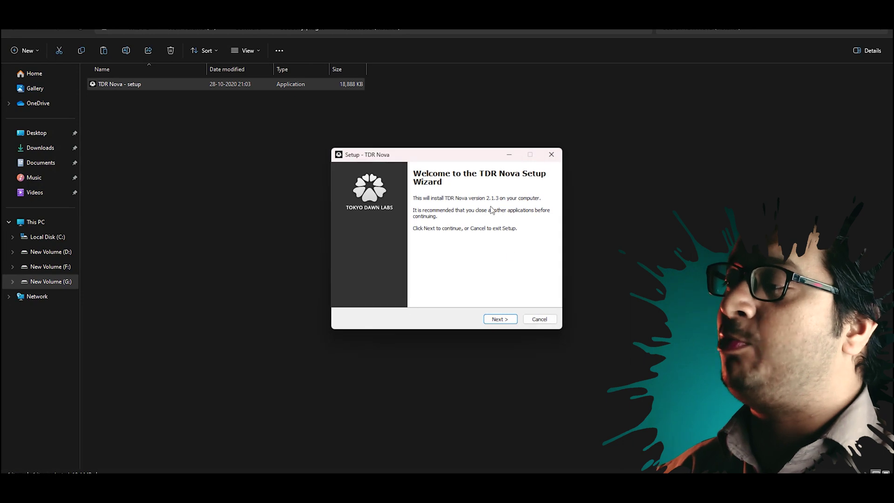
{"action": "left_click", "coordinate": [501, 321]}
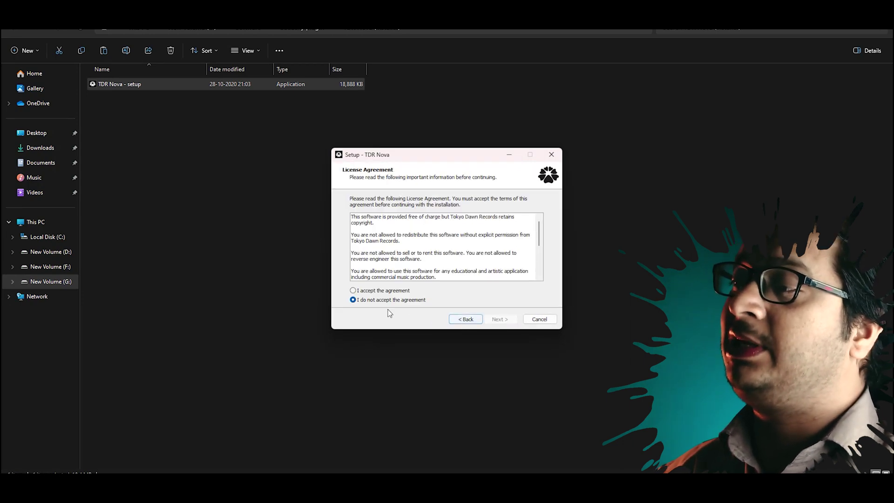
{"action": "left_click_drag", "start_coordinate": [337, 284], "coordinate": [394, 299]}
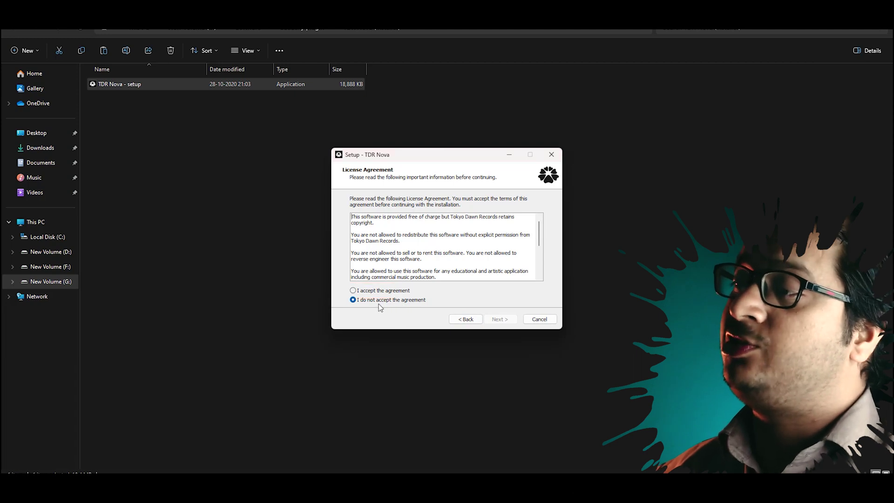
{"action": "left_click", "coordinate": [353, 290]}
{"action": "left_click", "coordinate": [499, 319]}
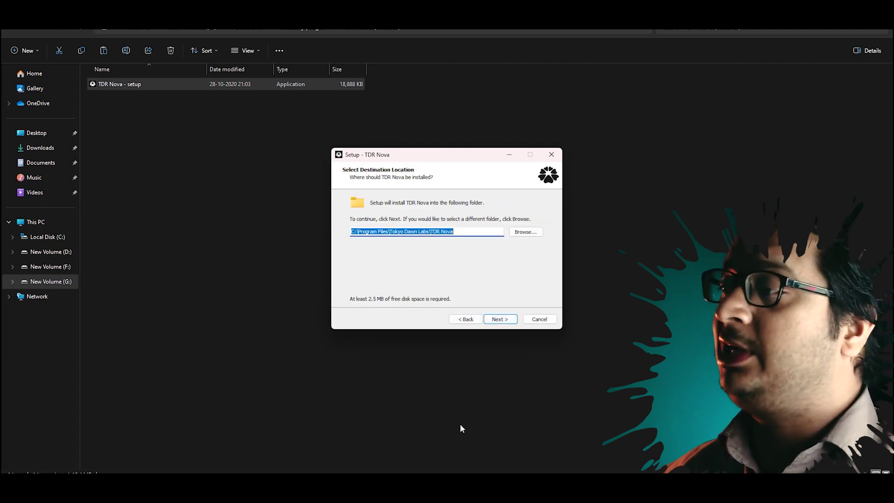
{"action": "left_click", "coordinate": [498, 320]}
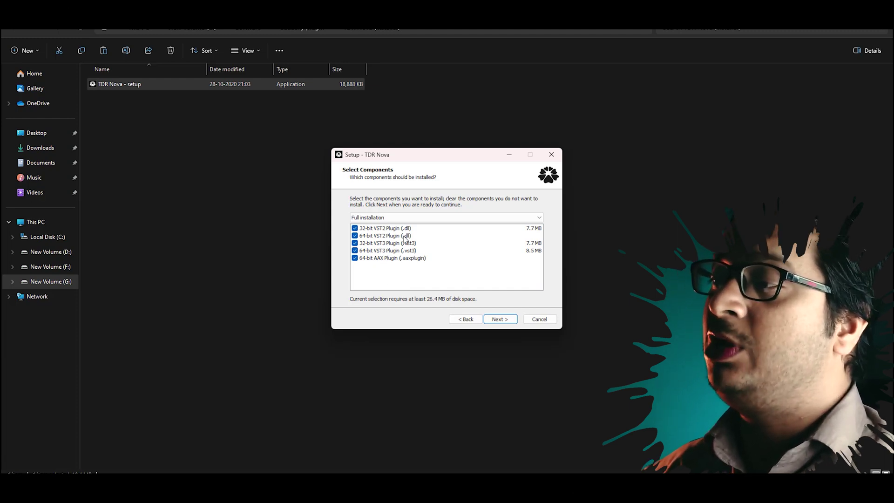
Step: Limit the installed components to the 64-bit VST2, 64-bit VST3 and 64-bit AAX plugins and continue the setup
{"action": "left_click", "coordinate": [355, 258]}
{"action": "left_click", "coordinate": [355, 250]}
{"action": "left_click", "coordinate": [355, 243]}
{"action": "left_click", "coordinate": [355, 236]}
{"action": "left_click", "coordinate": [355, 228]}
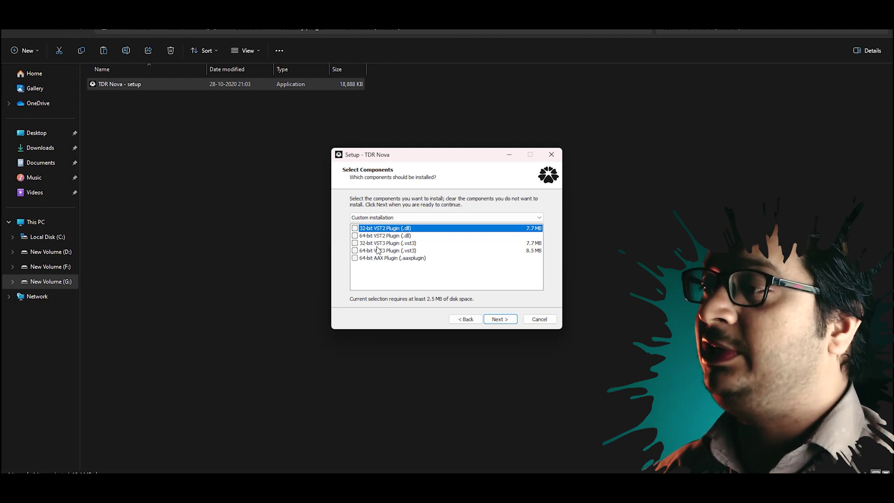
{"action": "left_click", "coordinate": [367, 236]}
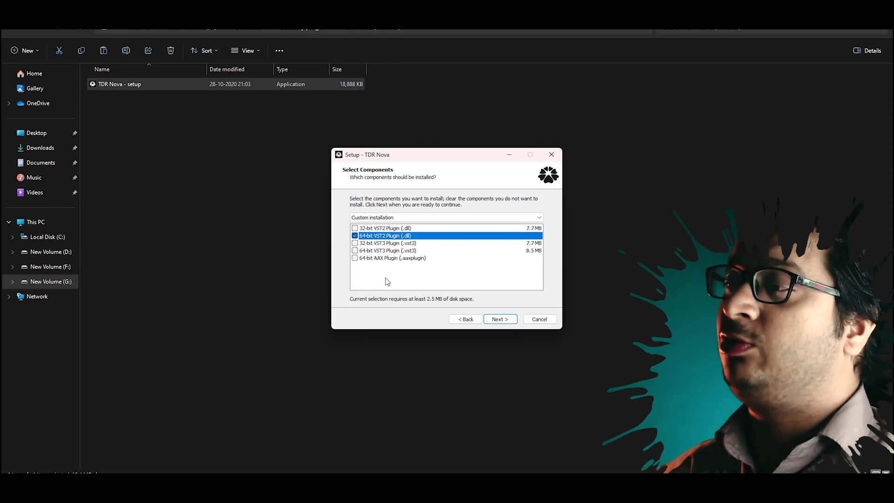
{"action": "left_click", "coordinate": [356, 250]}
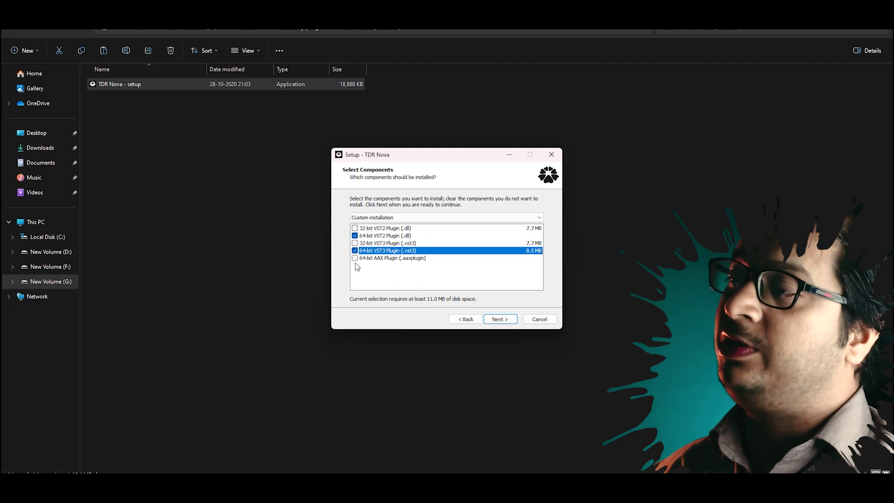
{"action": "left_click", "coordinate": [355, 259]}
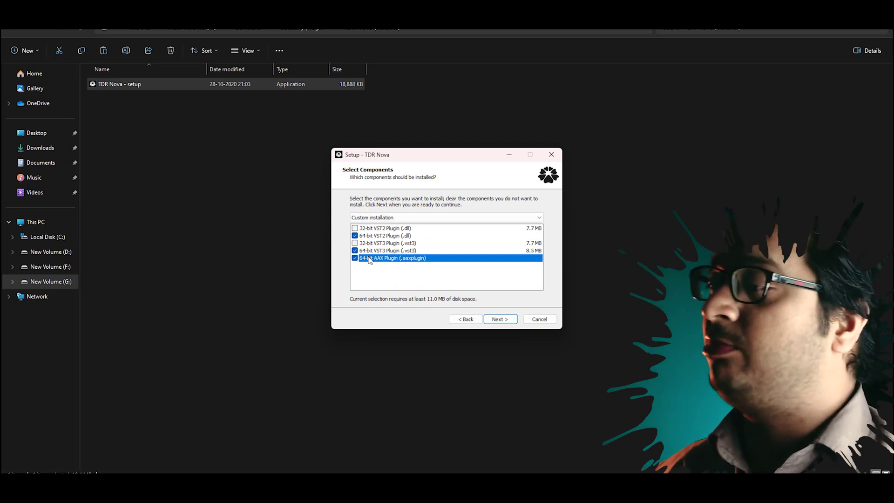
{"action": "left_click", "coordinate": [500, 320]}
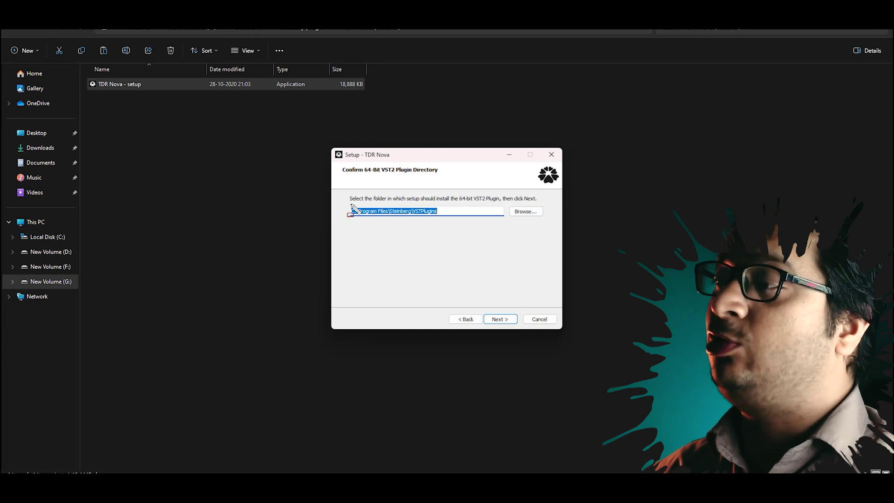
Step: Keep the default VST2, AAX and Start Menu folders, install TDR Nova and finish the setup
{"action": "left_click_drag", "start_coordinate": [342, 203], "coordinate": [462, 223]}
{"action": "key", "text": "Escape"}
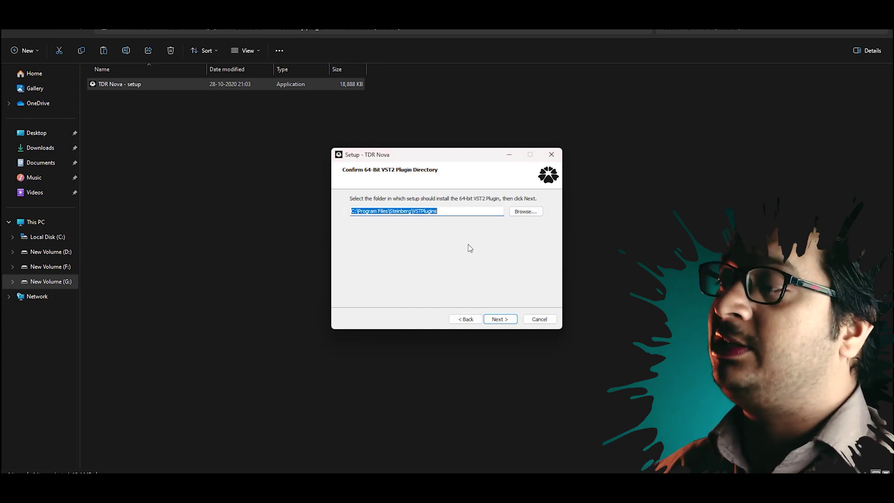
{"action": "left_click", "coordinate": [507, 322]}
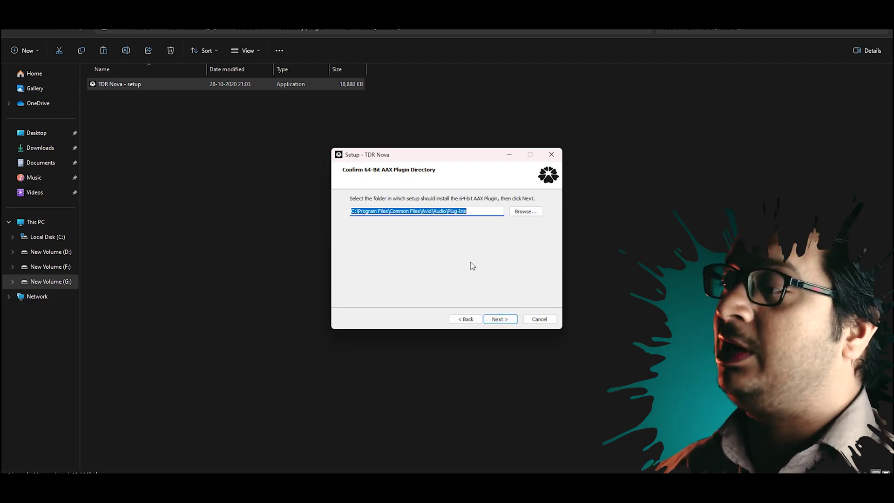
{"action": "left_click", "coordinate": [500, 319]}
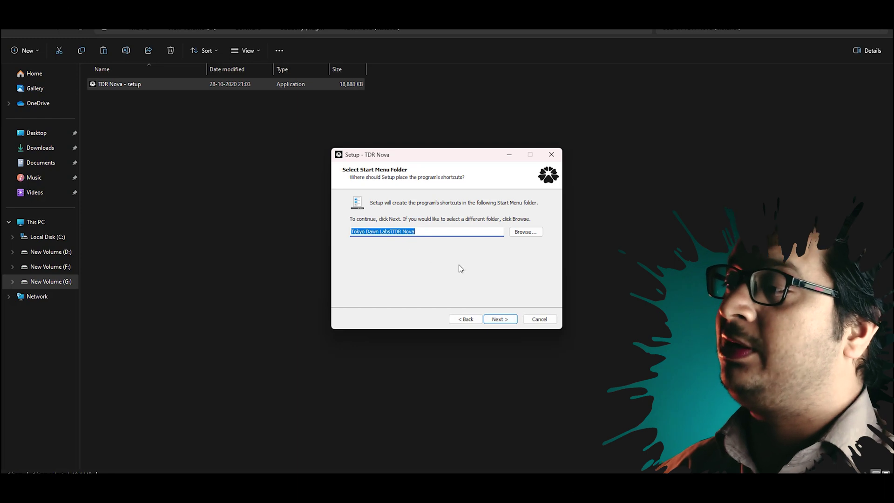
{"action": "left_click", "coordinate": [500, 319]}
{"action": "left_click", "coordinate": [502, 320]}
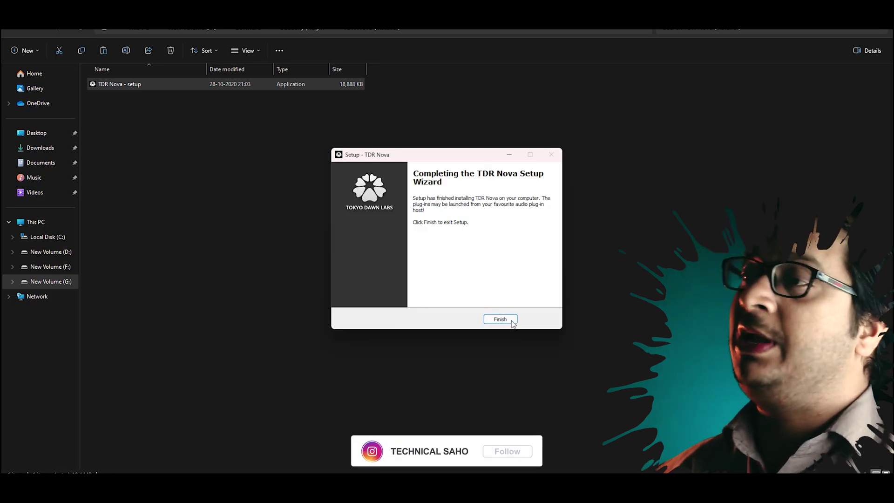
{"action": "left_click", "coordinate": [511, 320]}
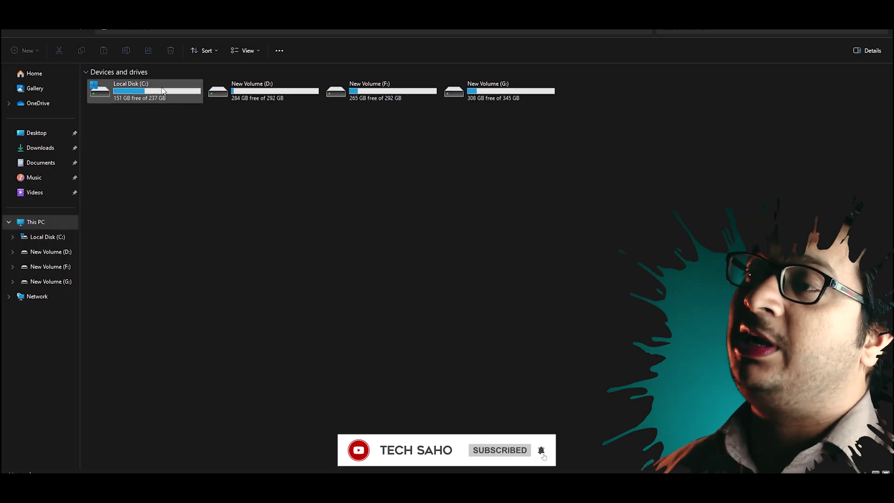
Step: Copy TDR Nova.dll from the Steinberg\VSTPlugins folder in Program Files on Local Disk (C:)
{"action": "double_click", "coordinate": [161, 86]}
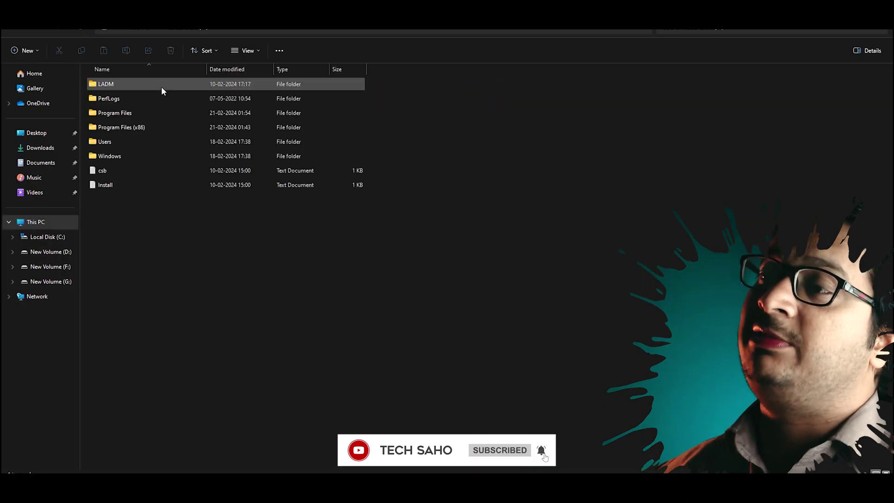
{"action": "double_click", "coordinate": [134, 114]}
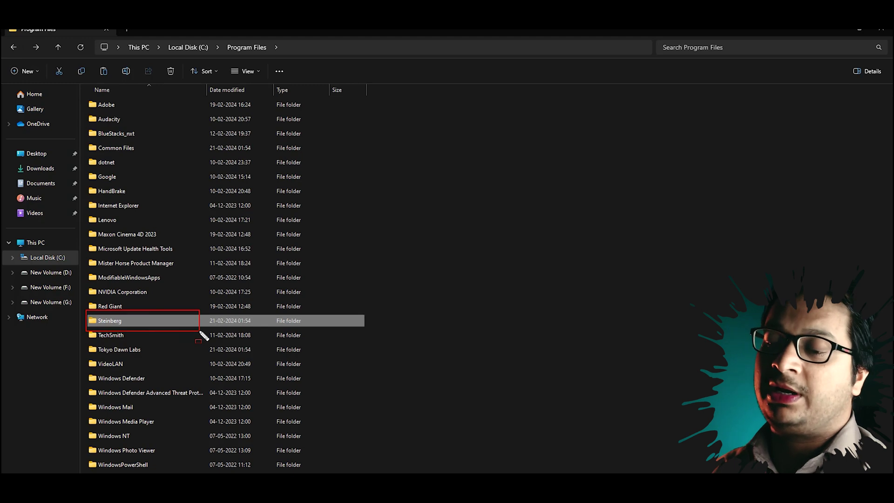
{"action": "double_click", "coordinate": [164, 323]}
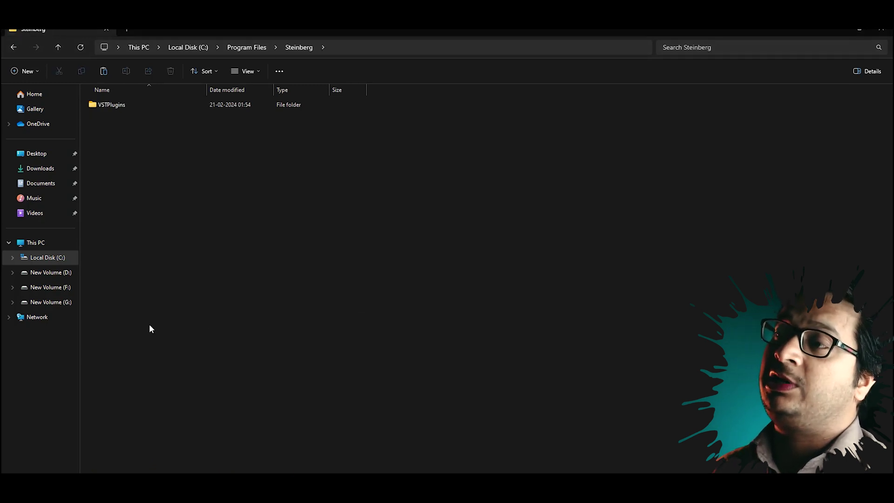
{"action": "double_click", "coordinate": [121, 106]}
{"action": "left_click", "coordinate": [120, 107]}
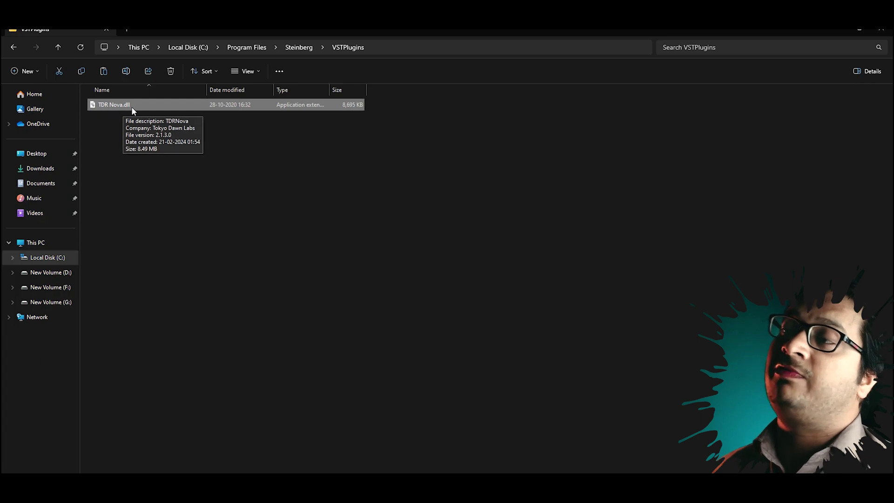
{"action": "right_click", "coordinate": [130, 107]}
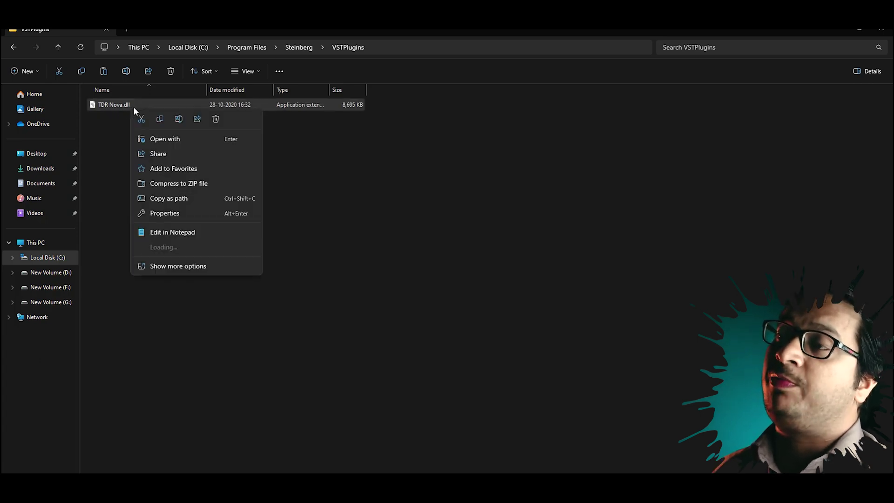
{"action": "left_click", "coordinate": [160, 120]}
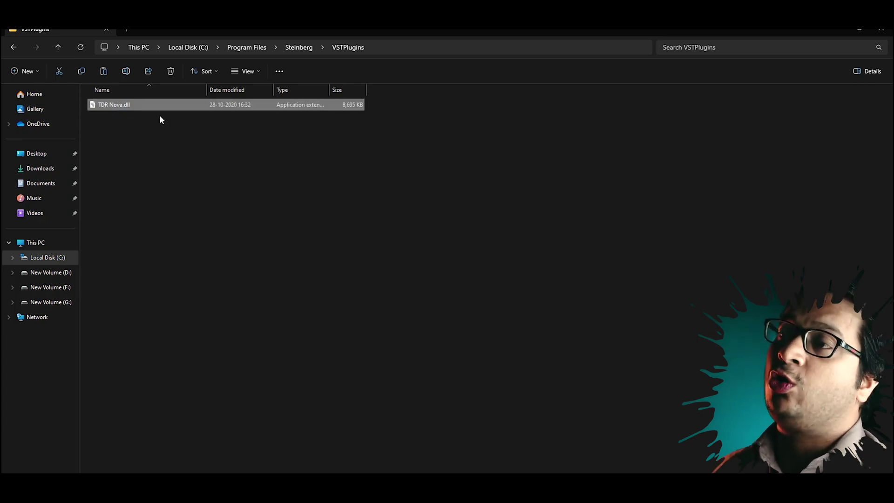
Step: Paste TDR Nova.dll into the Plug-Ins folder of Audacity in Program Files
{"action": "left_click", "coordinate": [19, 46]}
{"action": "left_click", "coordinate": [19, 46]}
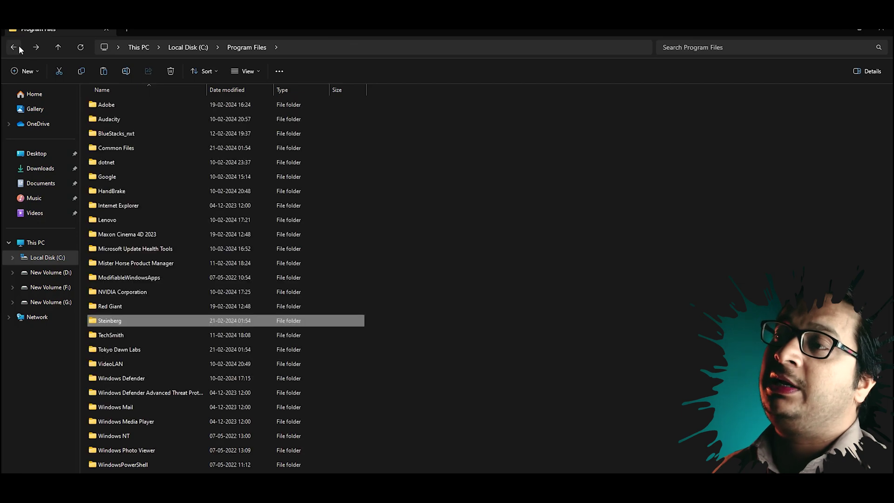
{"action": "double_click", "coordinate": [110, 119]}
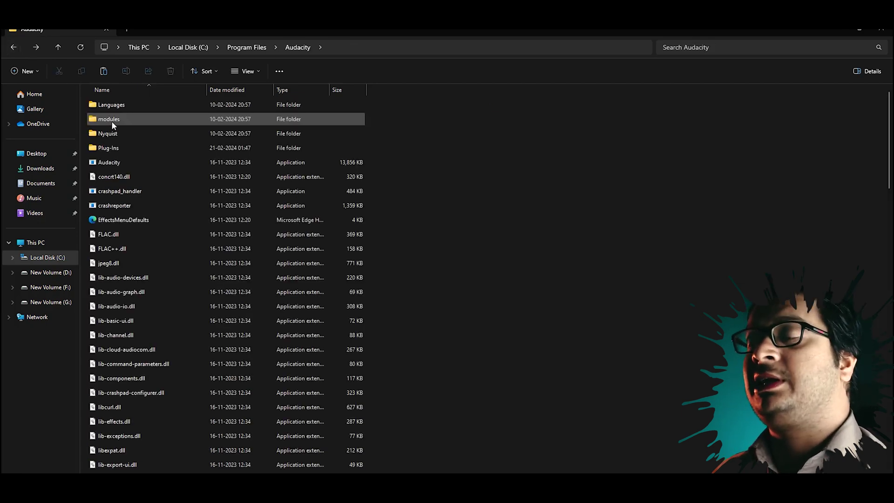
{"action": "double_click", "coordinate": [122, 147]}
{"action": "right_click", "coordinate": [442, 194]}
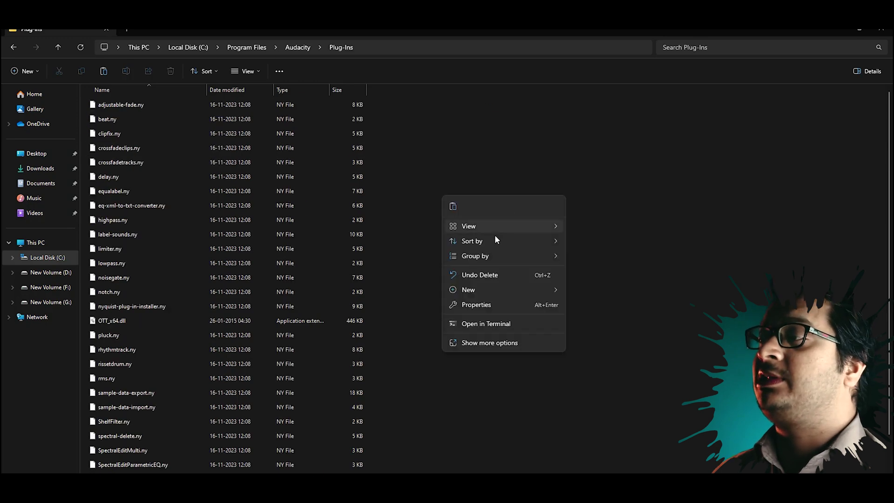
{"action": "left_click", "coordinate": [452, 206]}
{"action": "left_click", "coordinate": [418, 203]}
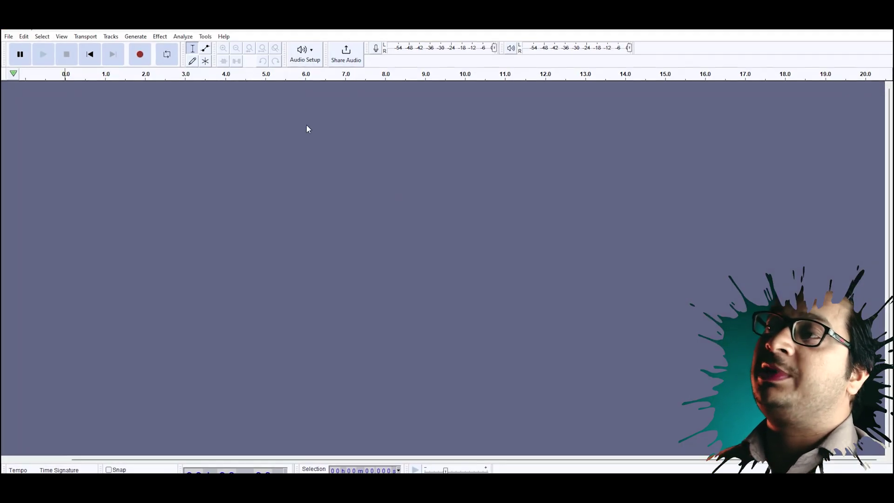
Step: Switch to Audacity and check the Tokyo Dawn Labs effects for the TDR Nova entries
{"action": "left_click", "coordinate": [161, 37]}
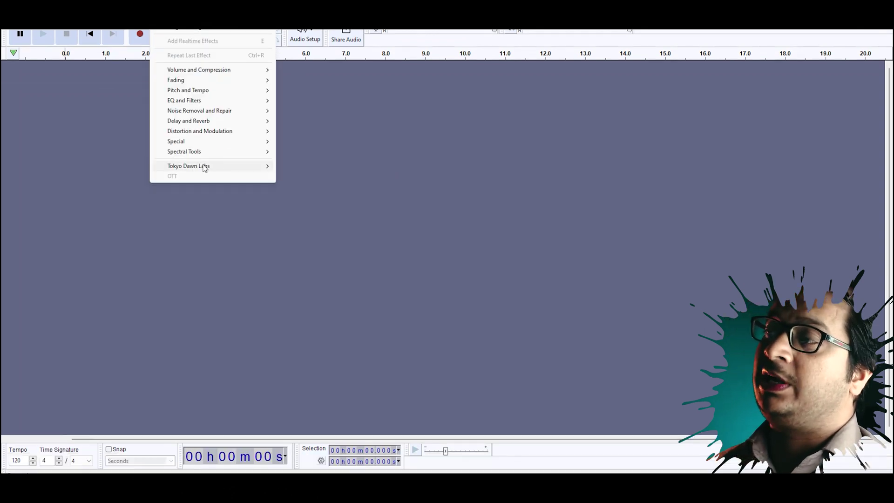
{"action": "mouse_move", "coordinate": [251, 187]}
{"action": "mouse_move", "coordinate": [325, 171]}
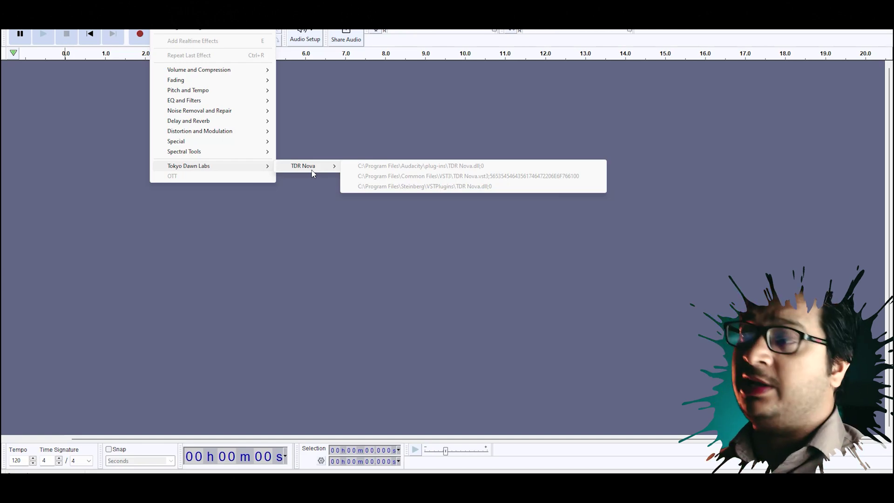
{"action": "left_click", "coordinate": [319, 227]}
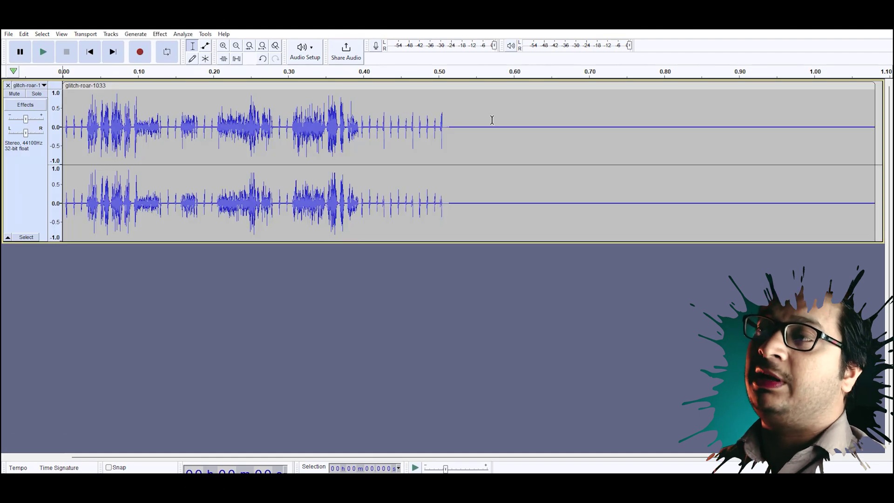
Step: Select the glitch-roar-1033 track, open the TDR Nova effect from Audacity's plug-ins folder to view its interface, and close it without applying
{"action": "left_click", "coordinate": [19, 180]}
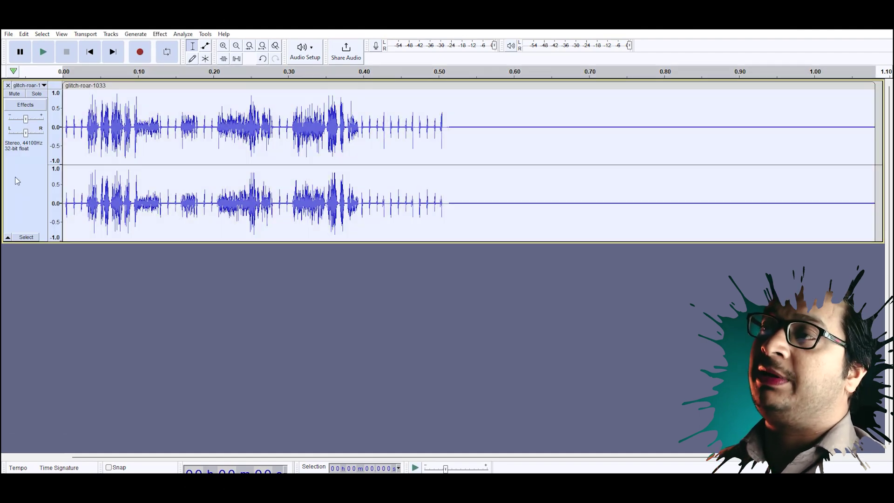
{"action": "left_click", "coordinate": [160, 34]}
{"action": "mouse_move", "coordinate": [244, 185]}
{"action": "mouse_move", "coordinate": [336, 191]}
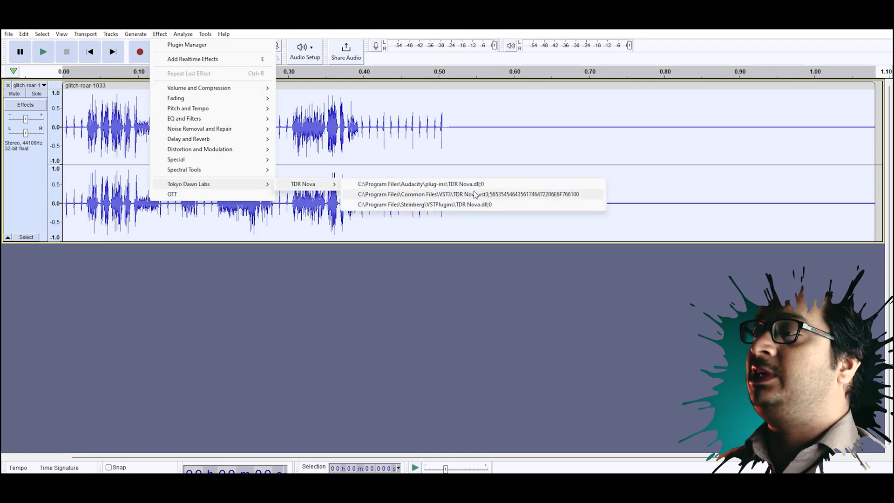
{"action": "left_click", "coordinate": [438, 185]}
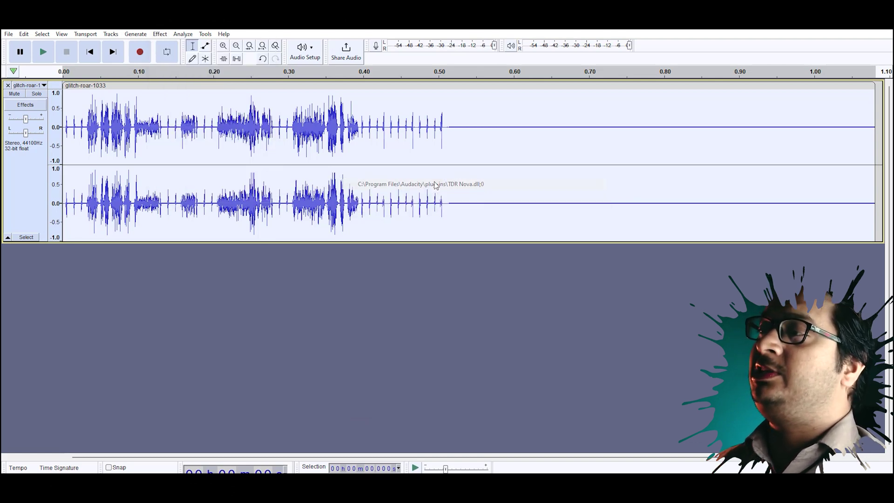
{"action": "left_click_drag", "start_coordinate": [409, 110], "coordinate": [325, 55]}
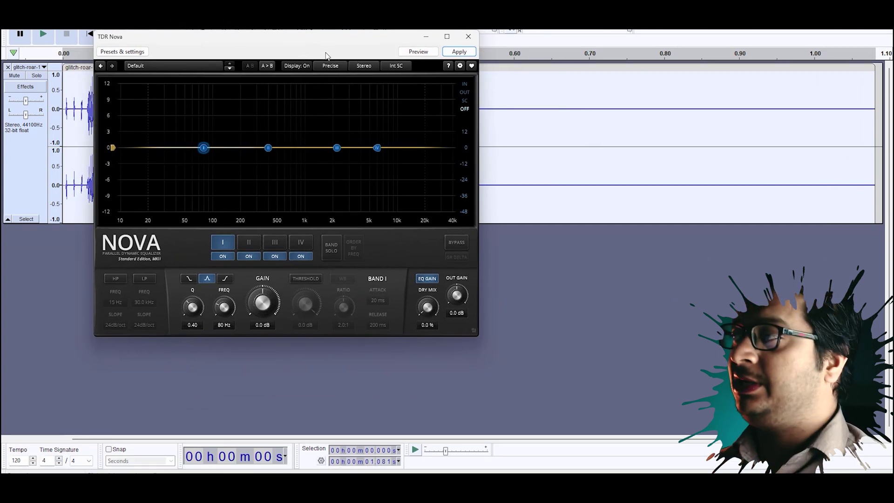
{"action": "left_click", "coordinate": [469, 37]}
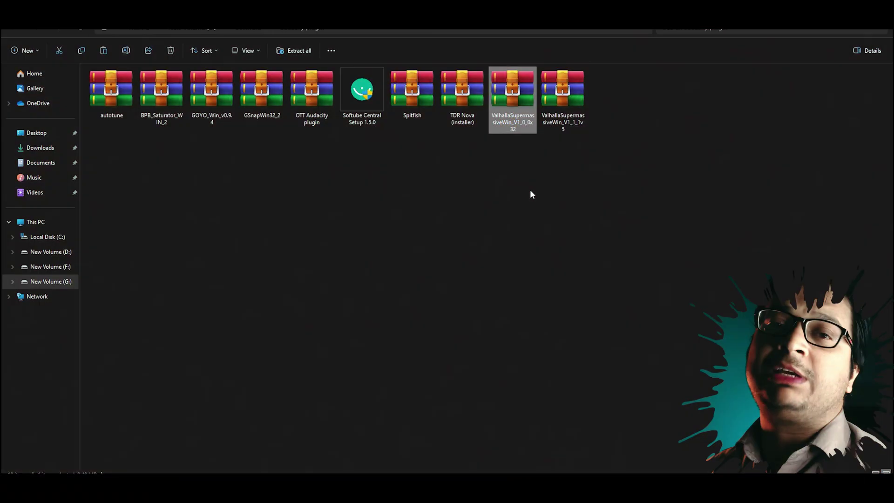
{"action": "left_click", "coordinate": [530, 189]}
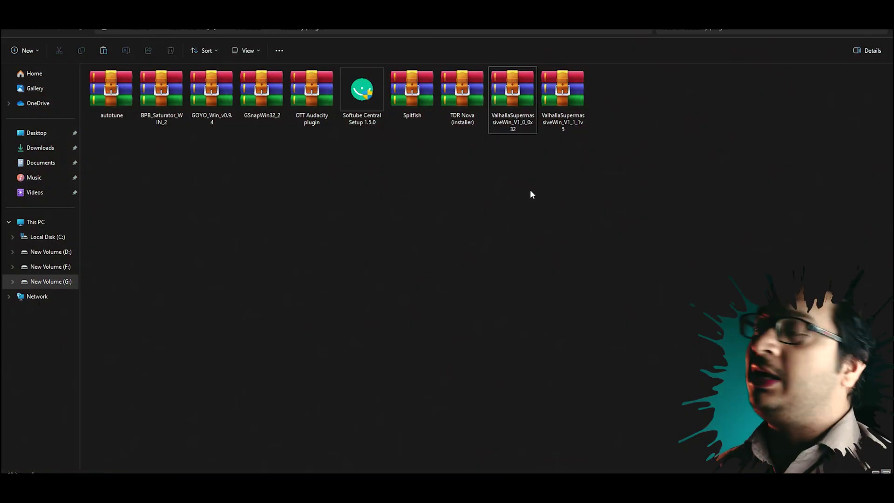
{"action": "left_click", "coordinate": [549, 125]}
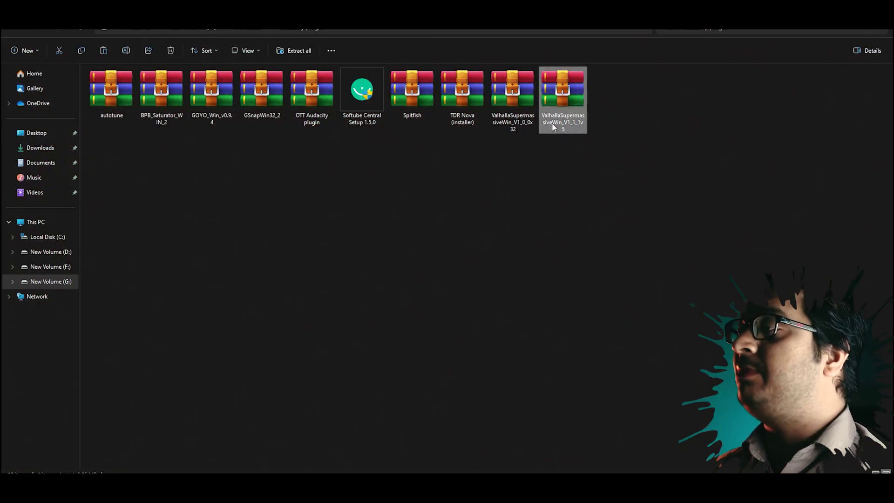
{"action": "left_click", "coordinate": [513, 127]}
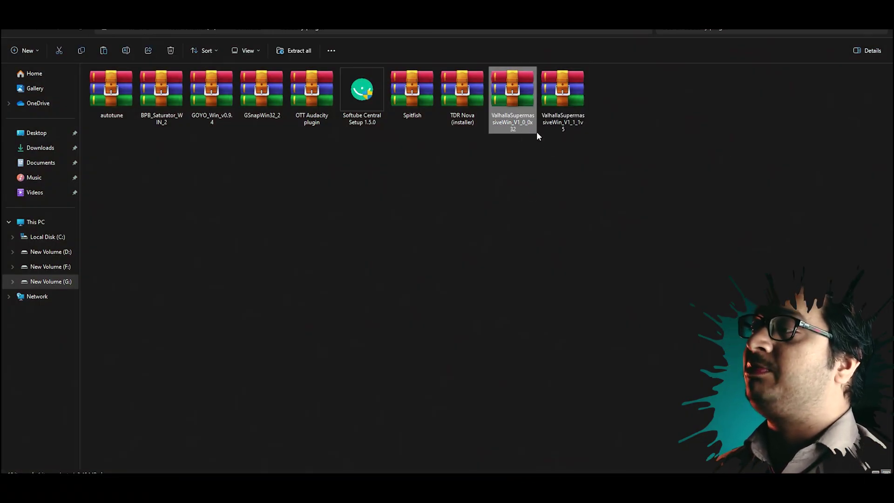
{"action": "left_click", "coordinate": [584, 123], "text": "ctrl"}
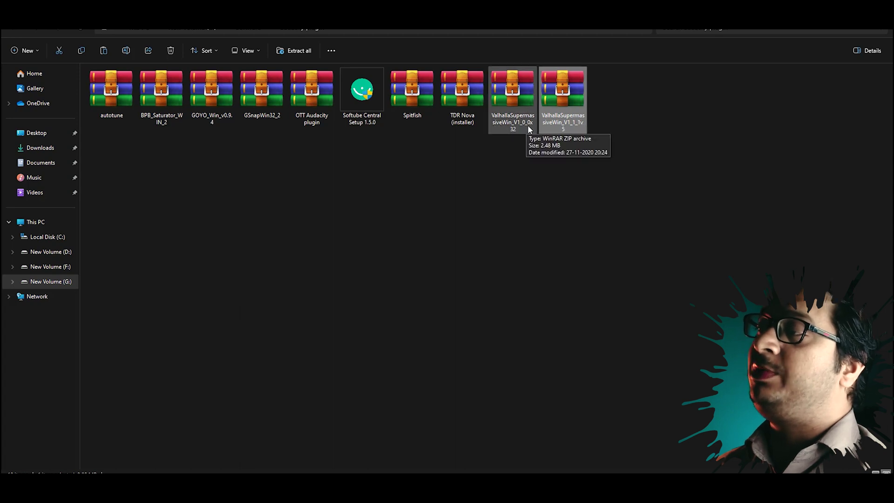
Step: Extract the ValhallaSupermassiveWin_V1_1_1v5 archive into a folder of the same name with WinRAR and open that folder
{"action": "left_click", "coordinate": [569, 93]}
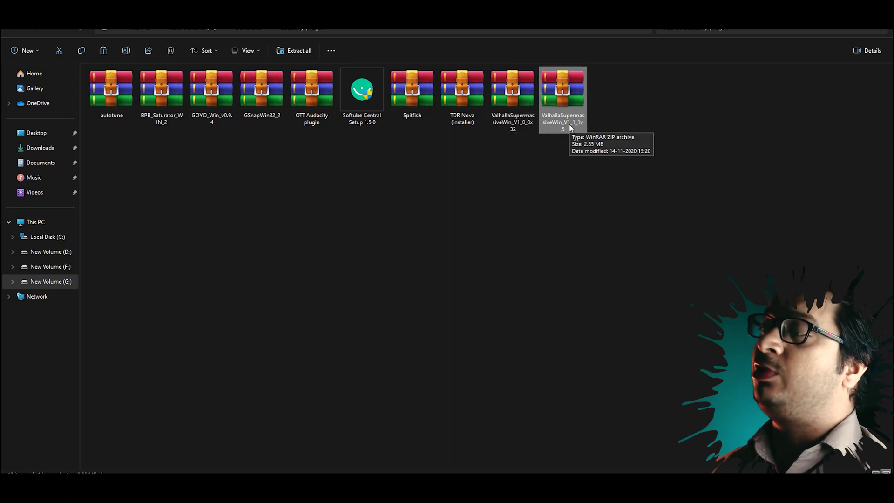
{"action": "right_click", "coordinate": [570, 93]}
{"action": "mouse_move", "coordinate": [623, 244]}
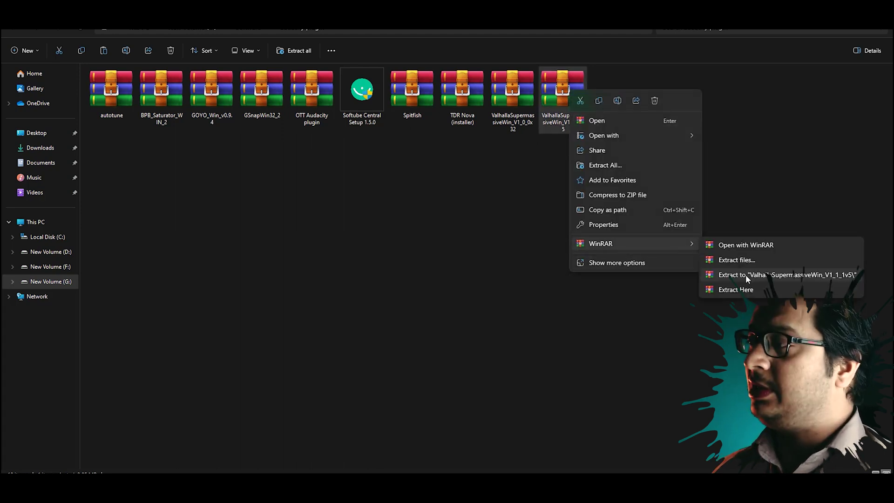
{"action": "left_click", "coordinate": [745, 274]}
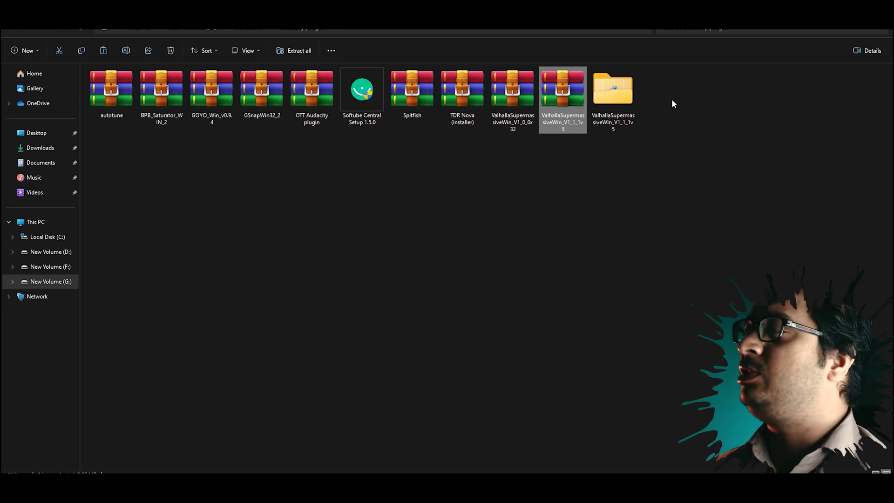
{"action": "double_click", "coordinate": [613, 92]}
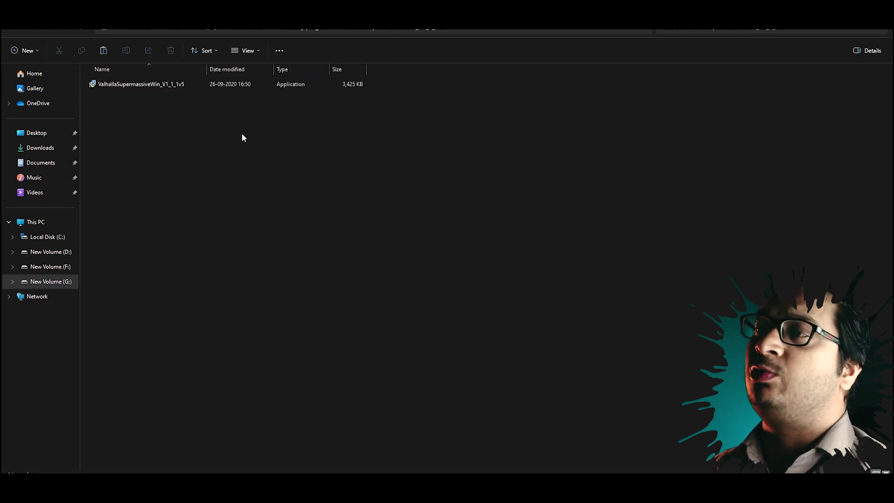
Step: Launch the ValhallaSupermassiveWin_V1_1_1v5 installer, keep the 64-bit VST 2.4, VST3 and AAX formats selected, and accept the license agreement
{"action": "double_click", "coordinate": [132, 86]}
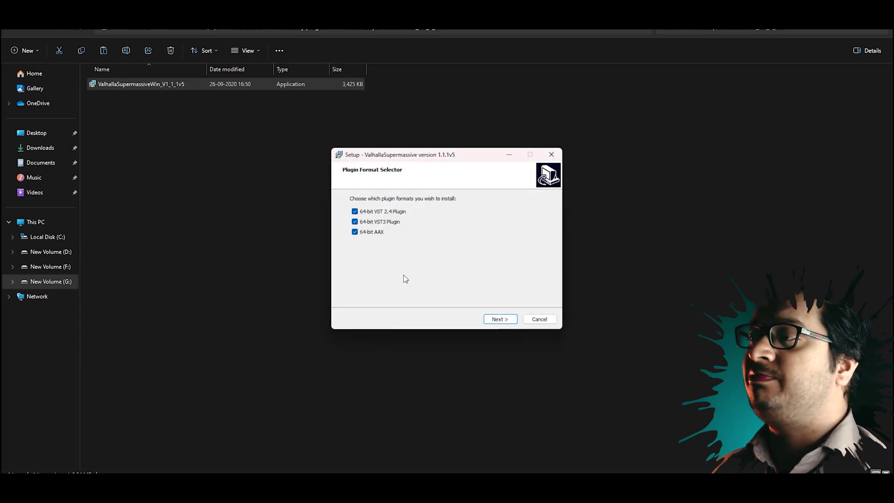
{"action": "left_click_drag", "start_coordinate": [422, 154], "coordinate": [285, 85]}
{"action": "left_click_drag", "start_coordinate": [206, 129], "coordinate": [281, 177]}
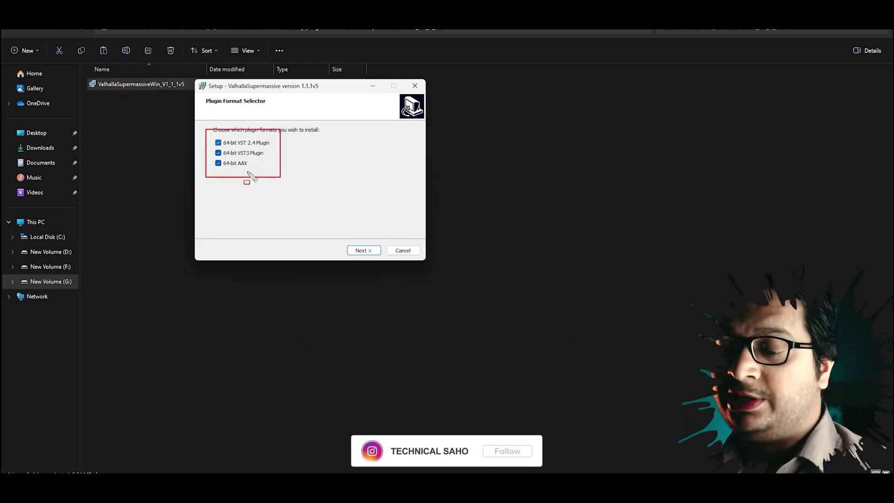
{"action": "key", "text": "Escape"}
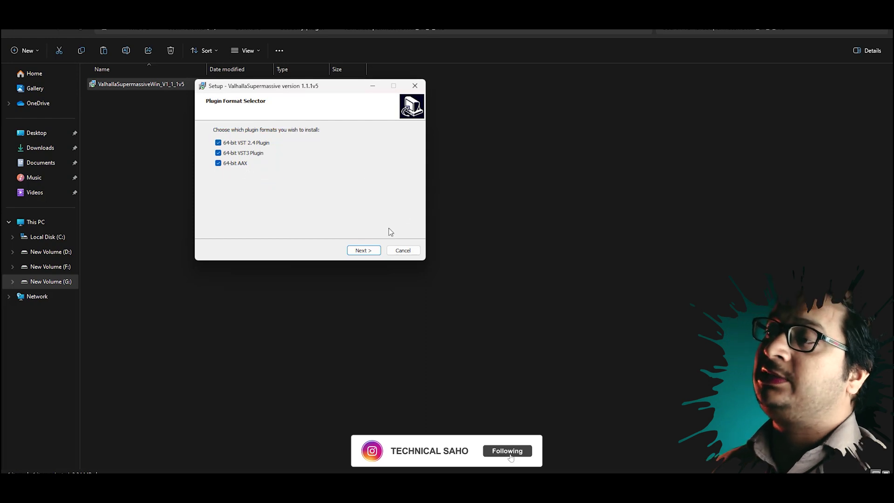
{"action": "left_click", "coordinate": [364, 250]}
{"action": "left_click", "coordinate": [236, 222]}
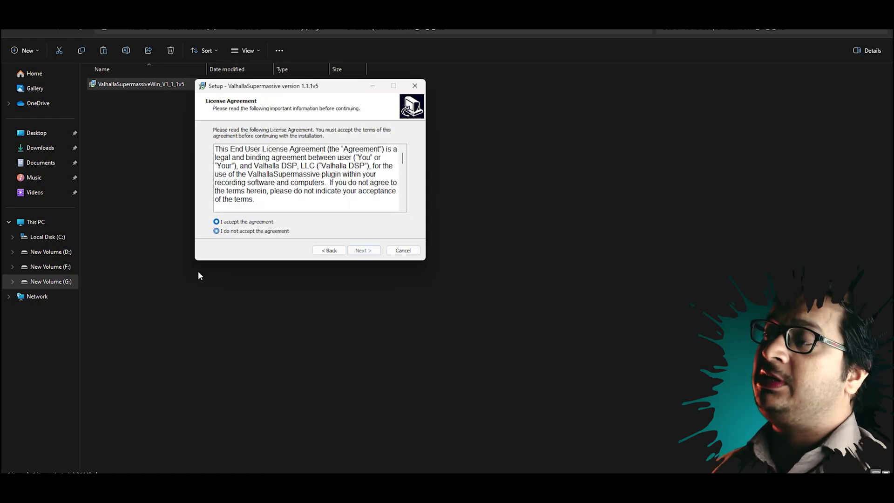
{"action": "left_click", "coordinate": [364, 250]}
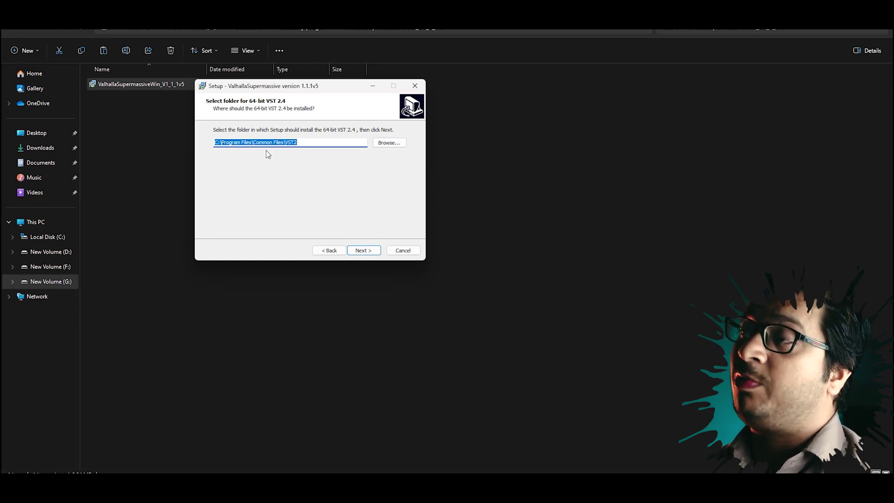
Step: Keep the default VST2 and VST3 folders under Common Files, install ValhallaSupermassive and finish the setup
{"action": "left_click", "coordinate": [363, 252]}
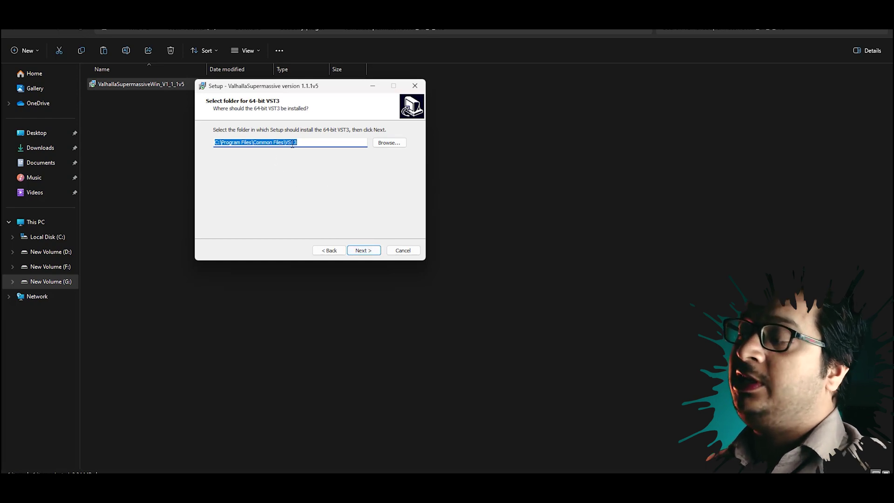
{"action": "left_click_drag", "start_coordinate": [218, 130], "coordinate": [351, 155]}
{"action": "left_click", "coordinate": [370, 252]}
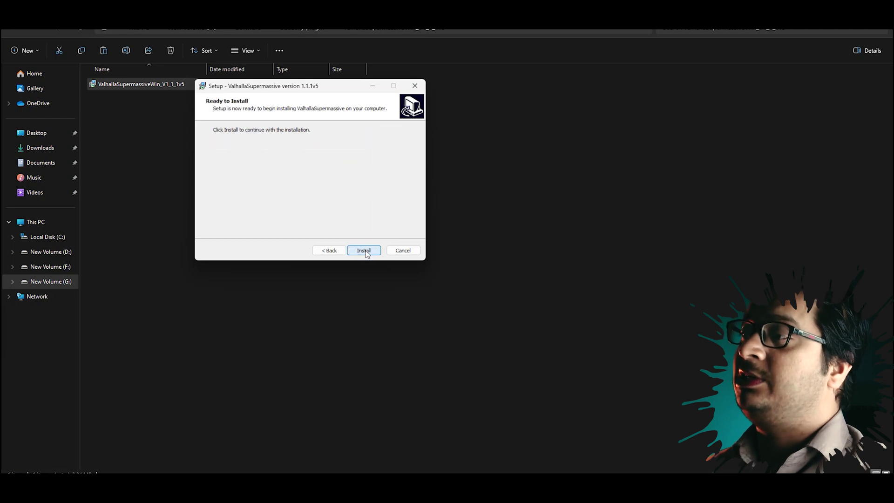
{"action": "left_click", "coordinate": [371, 256]}
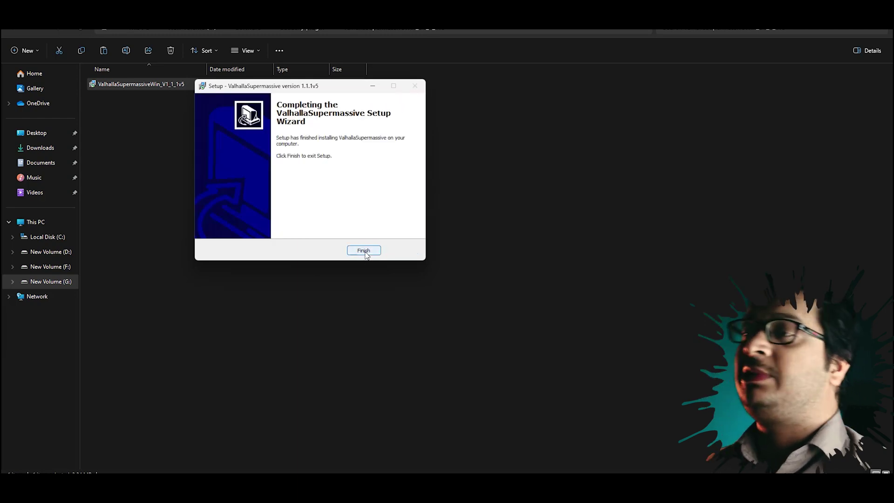
{"action": "left_click", "coordinate": [367, 254]}
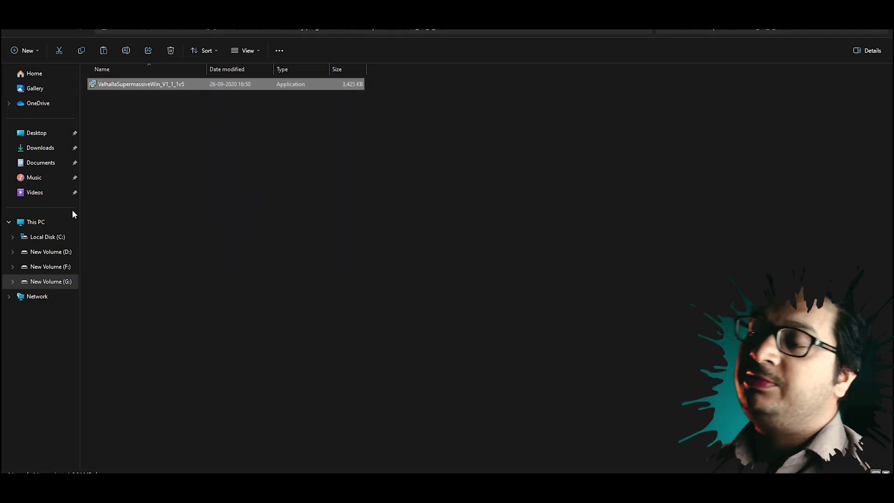
Step: Copy ValhallaSupermassive_x64.dll from the Common Files\VST2 folder in Program Files on Local Disk (C:)
{"action": "left_click", "coordinate": [66, 239]}
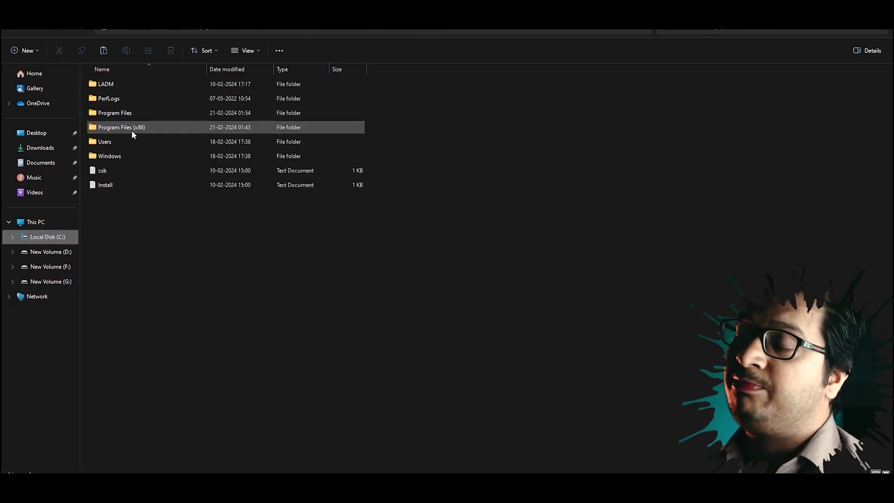
{"action": "left_click", "coordinate": [129, 111]}
{"action": "double_click", "coordinate": [130, 113]}
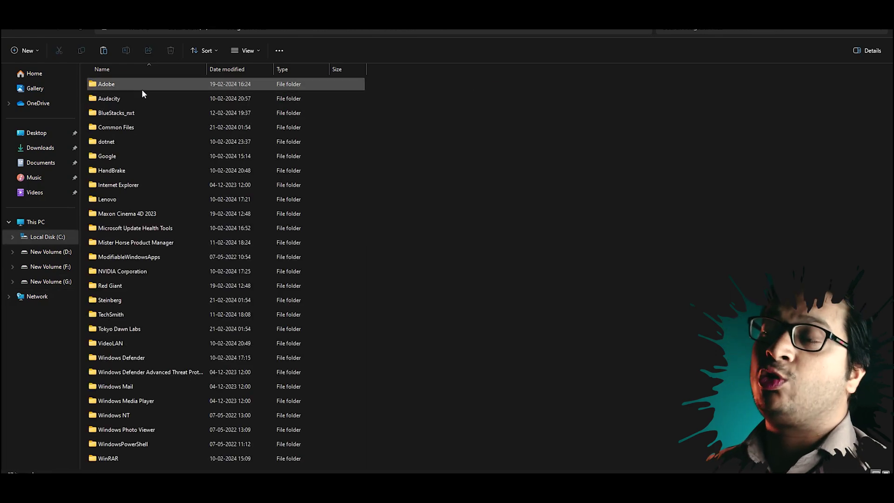
{"action": "double_click", "coordinate": [119, 128]}
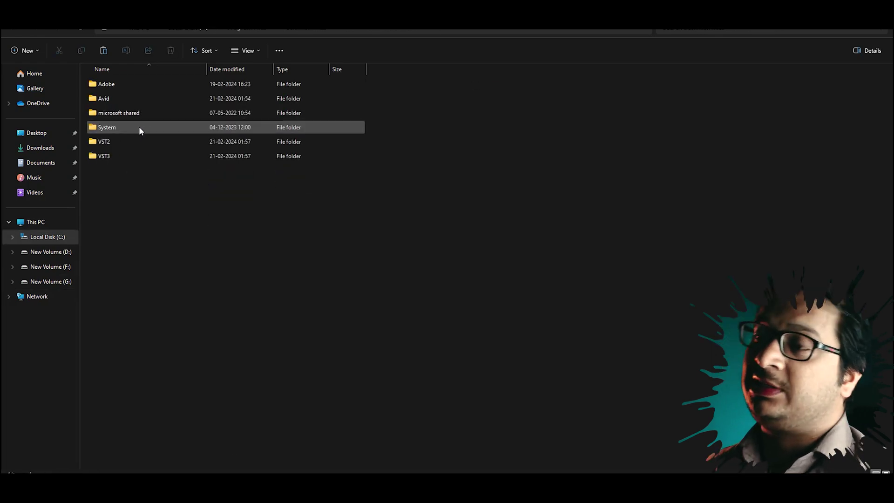
{"action": "double_click", "coordinate": [116, 141]}
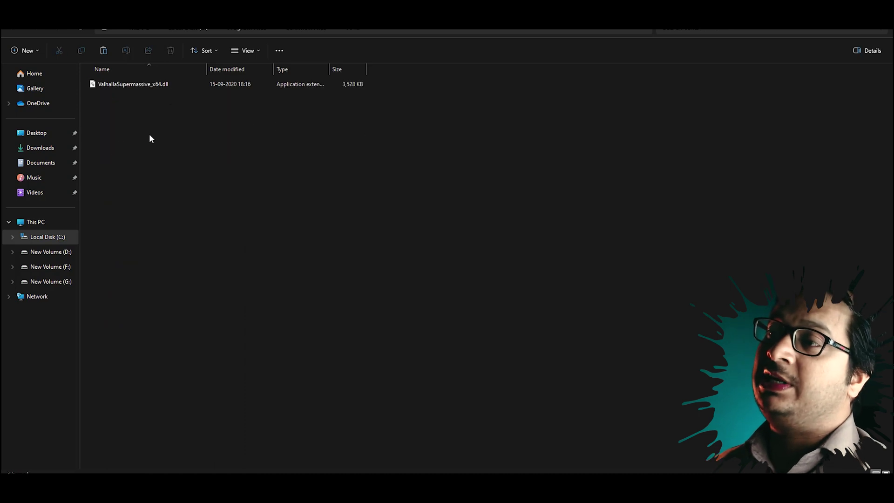
{"action": "left_click", "coordinate": [176, 84]}
{"action": "right_click", "coordinate": [175, 82]}
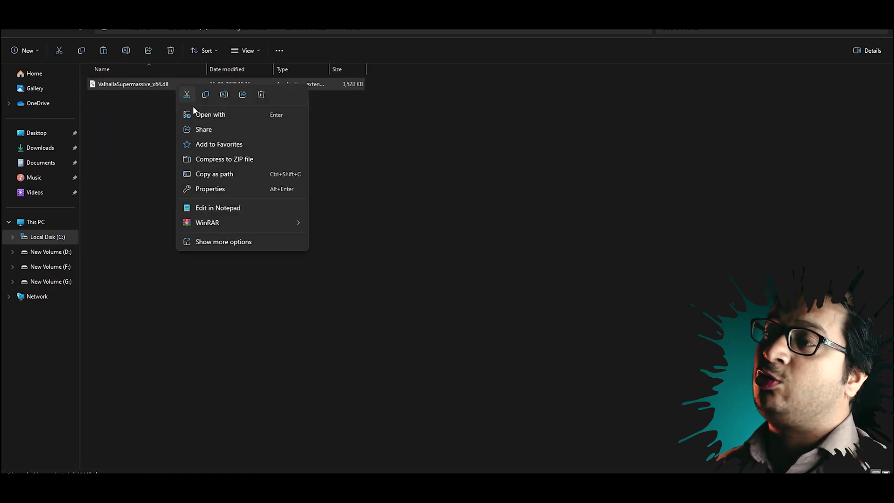
{"action": "left_click", "coordinate": [202, 94]}
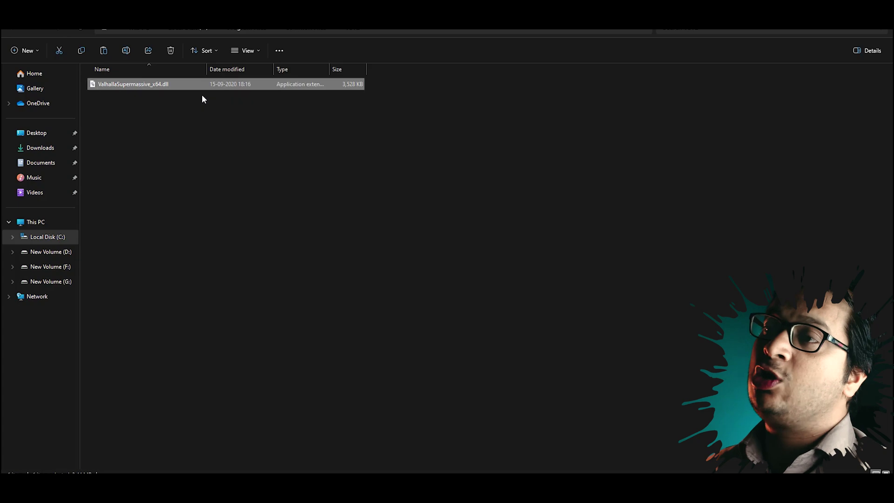
Step: Paste ValhallaSupermassive_x64.dll into the Plug-Ins folder of the Audacity folder in Program Files
{"action": "left_click", "coordinate": [12, 30]}
{"action": "left_click", "coordinate": [12, 29]}
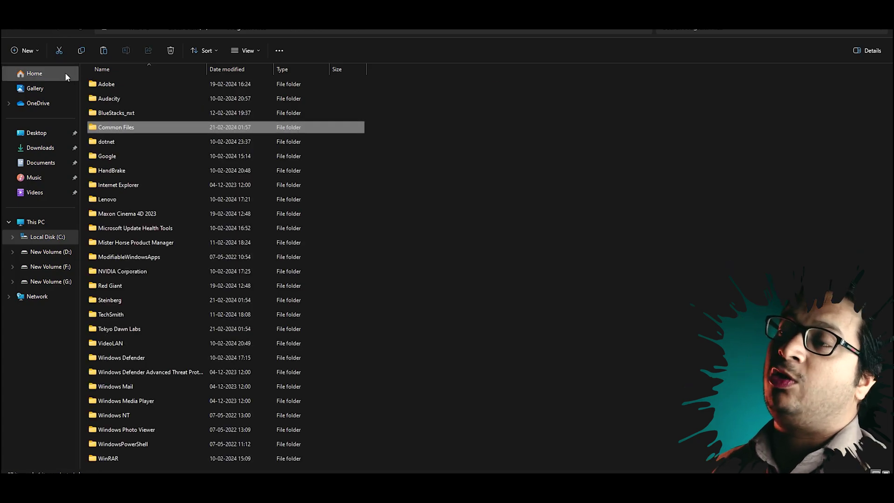
{"action": "double_click", "coordinate": [124, 99]}
{"action": "double_click", "coordinate": [111, 127]}
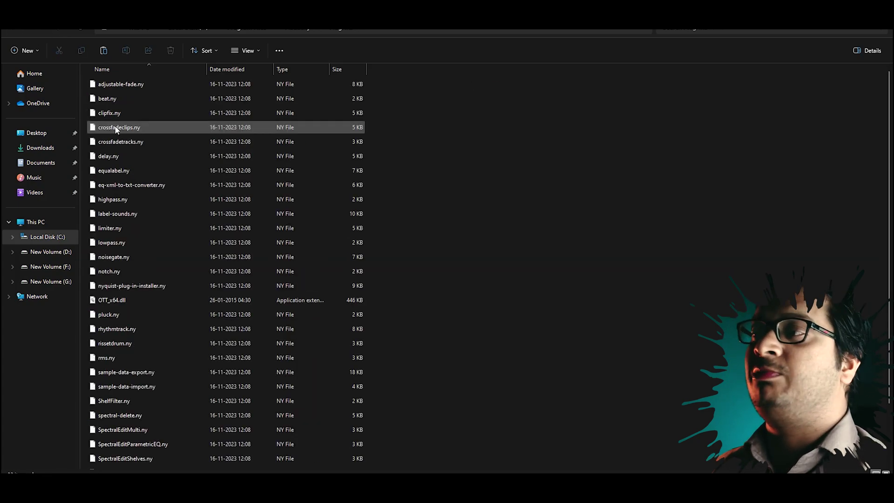
{"action": "right_click", "coordinate": [440, 162]}
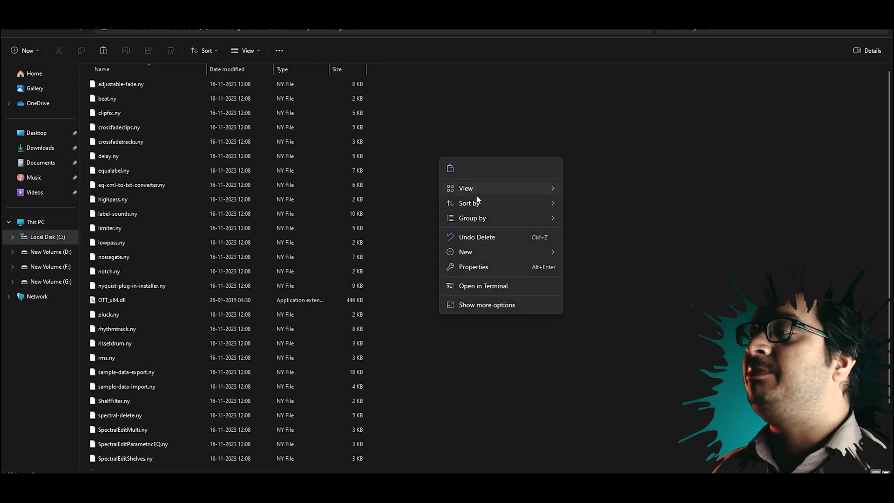
{"action": "left_click", "coordinate": [451, 169]}
{"action": "left_click", "coordinate": [422, 184]}
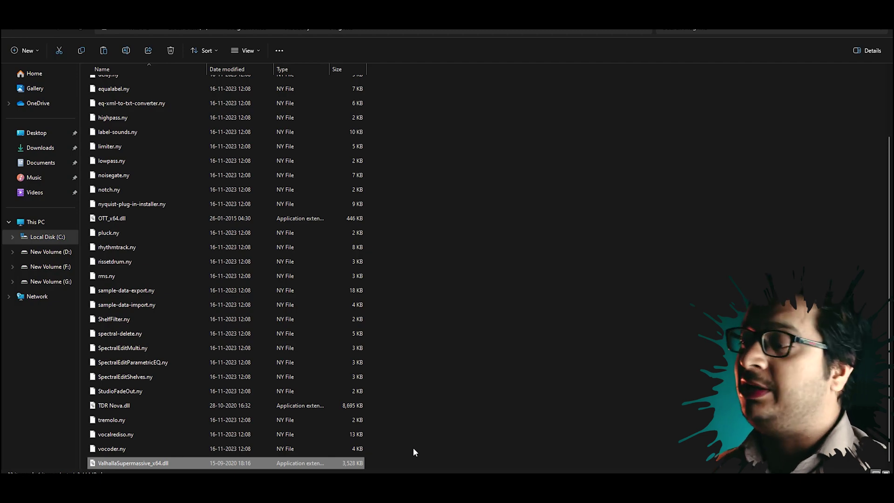
Step: Switch to Audacity and check the Valhalla DSP, LLC effects for the ValhallaSupermassive plug-in versions
{"action": "mouse_move", "coordinate": [394, 489]}
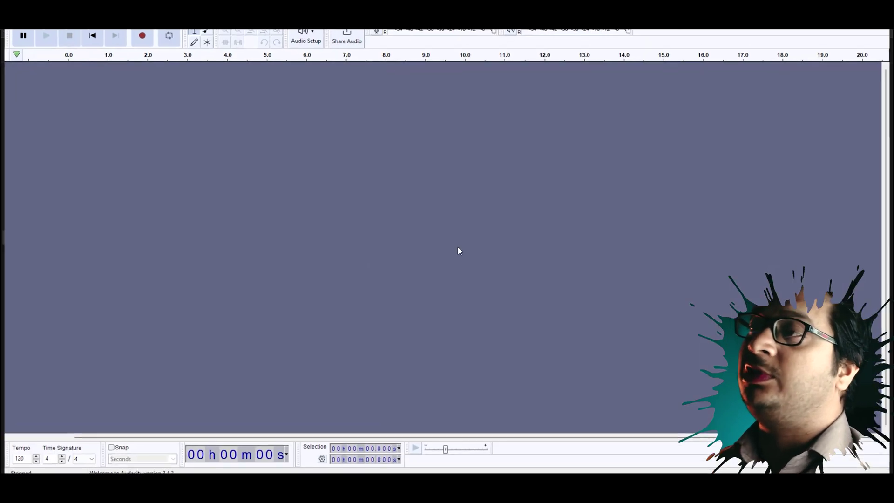
{"action": "mouse_move", "coordinate": [215, 180]}
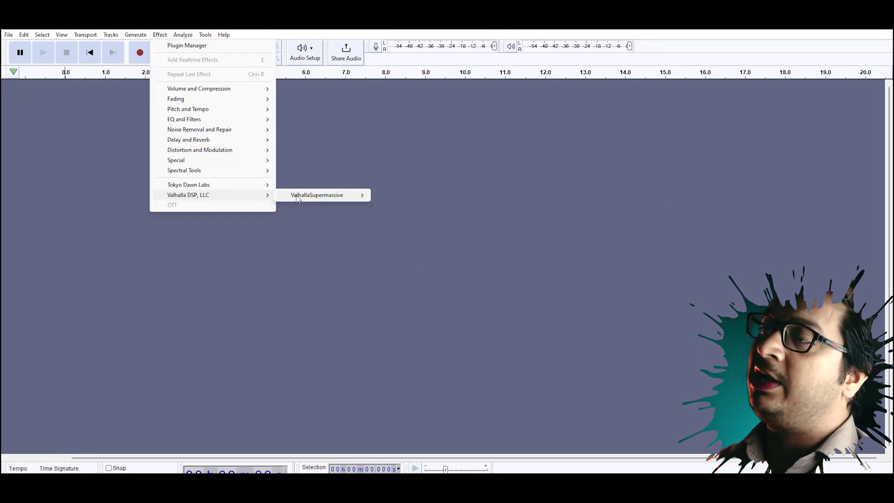
{"action": "mouse_move", "coordinate": [308, 200]}
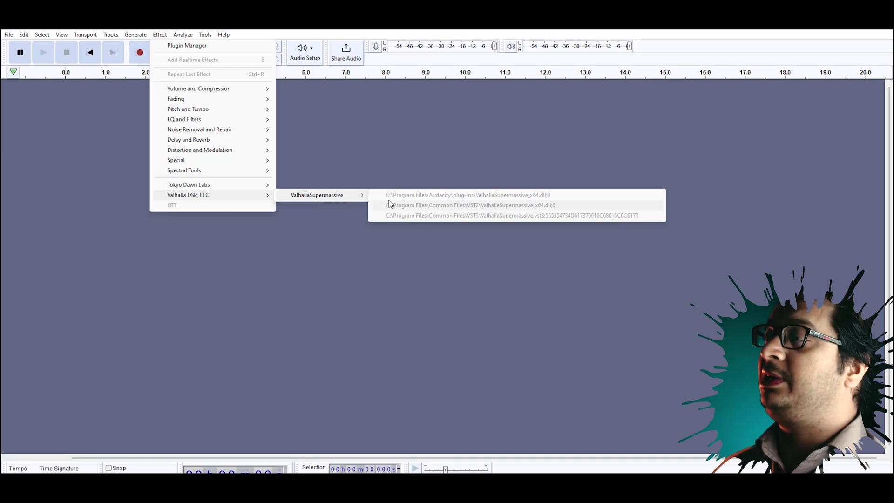
{"action": "left_click", "coordinate": [338, 170]}
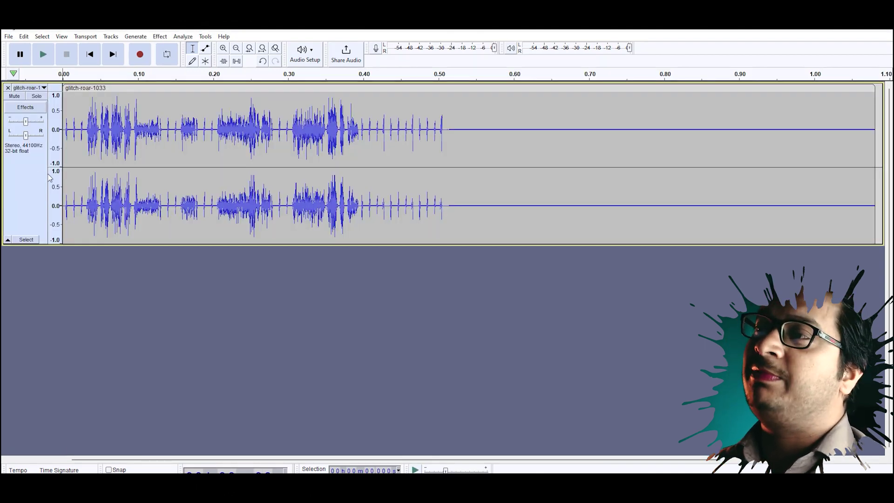
Step: Select the whole glitch-roar-1033 track, open the ValhallaSupermassive effect from Audacity's plug-ins folder and move its window over the track
{"action": "left_click", "coordinate": [32, 161]}
{"action": "left_click", "coordinate": [159, 36]}
{"action": "mouse_move", "coordinate": [252, 196]}
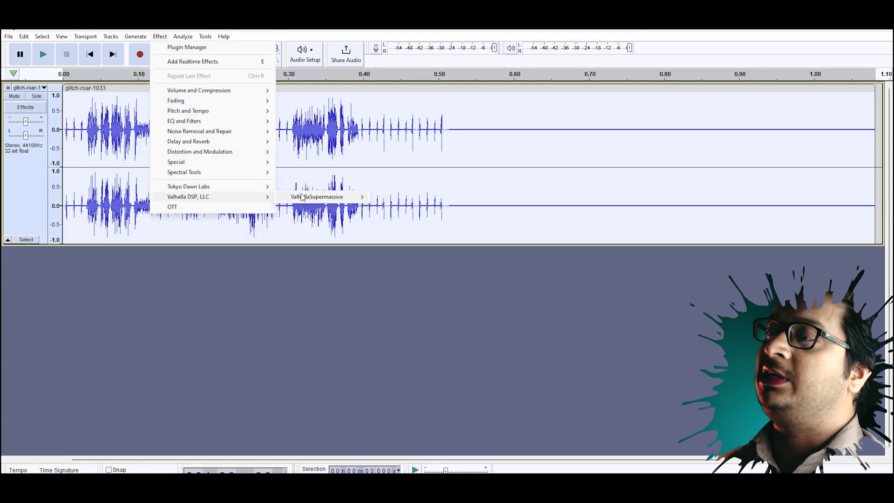
{"action": "mouse_move", "coordinate": [299, 196]}
{"action": "left_click", "coordinate": [420, 196]}
{"action": "left_click_drag", "start_coordinate": [382, 152], "coordinate": [255, 83]}
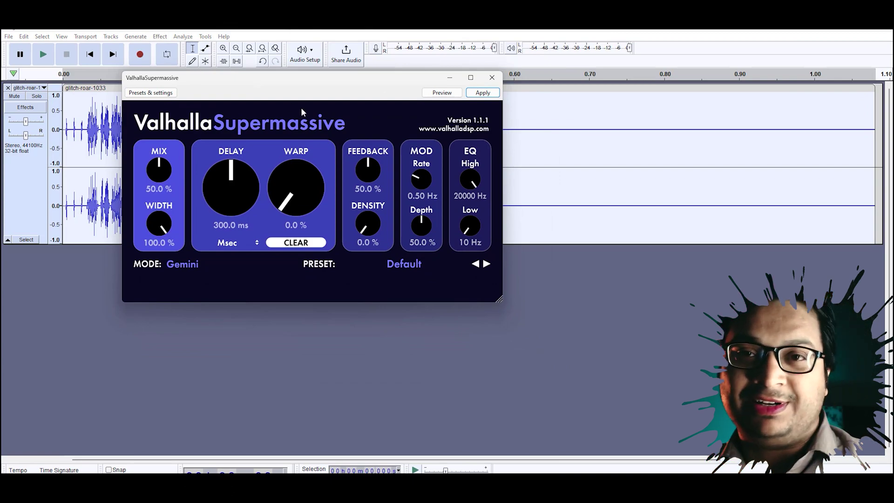